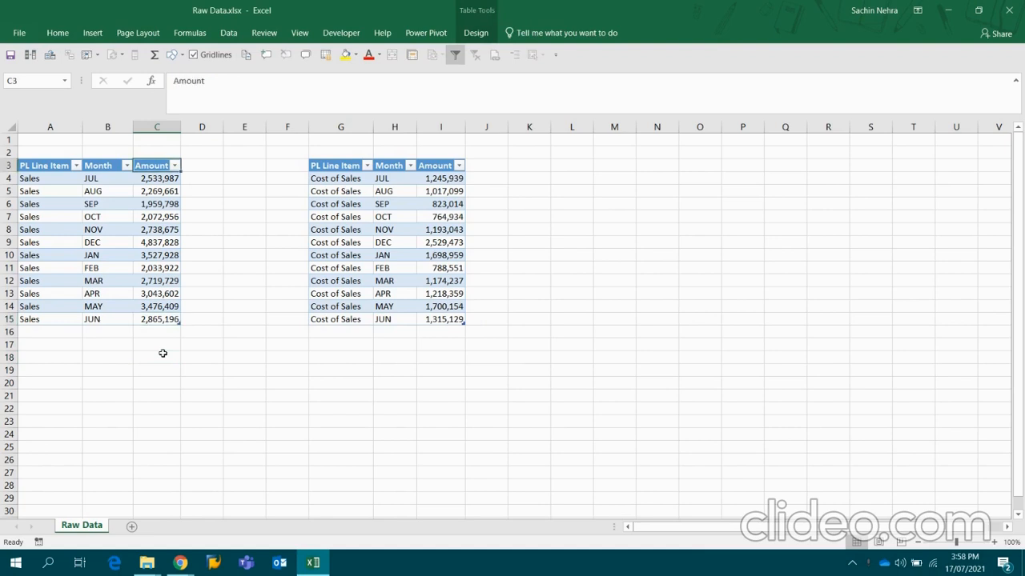
# Examine the Sales and Cost of Sales tables on the Raw Data sheet by selecting each one
pyautogui.hotkey('ctrl', 'shift', 'Left')
pyautogui.hotkey('ctrl', 'shift', 'Down')
pyautogui.press('Right')
pyautogui.hotkey('ctrl', 'Right')
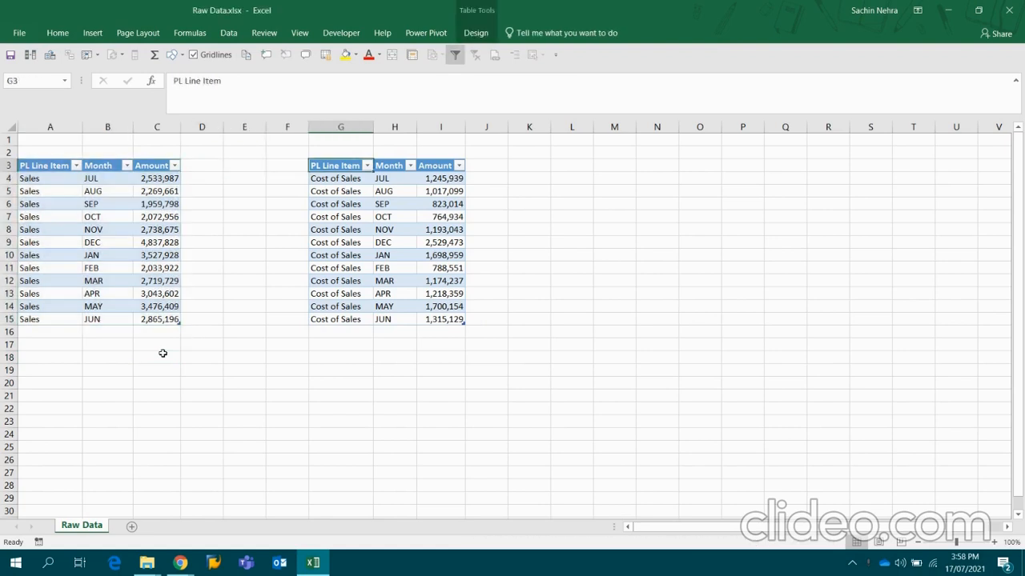
pyautogui.hotkey('ctrl', 'shift', 'Right')
pyautogui.hotkey('ctrl', 'shift', 'Down')
pyautogui.press('Left')
pyautogui.press('Left')
pyautogui.press('Left')
pyautogui.press('Left')
pyautogui.press('Left')
pyautogui.press('Left')
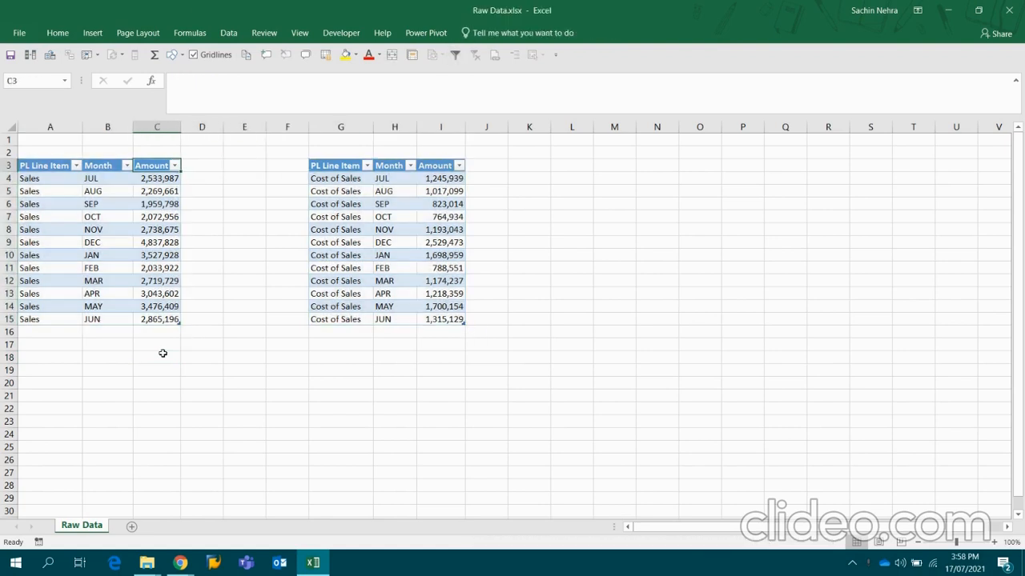
# Create a Power Query query from the whole Sales table and load it back to the workbook
pyautogui.hotkey('ctrl', 'shift', 'Right')
pyautogui.hotkey('ctrl', 'shift', 'Down')
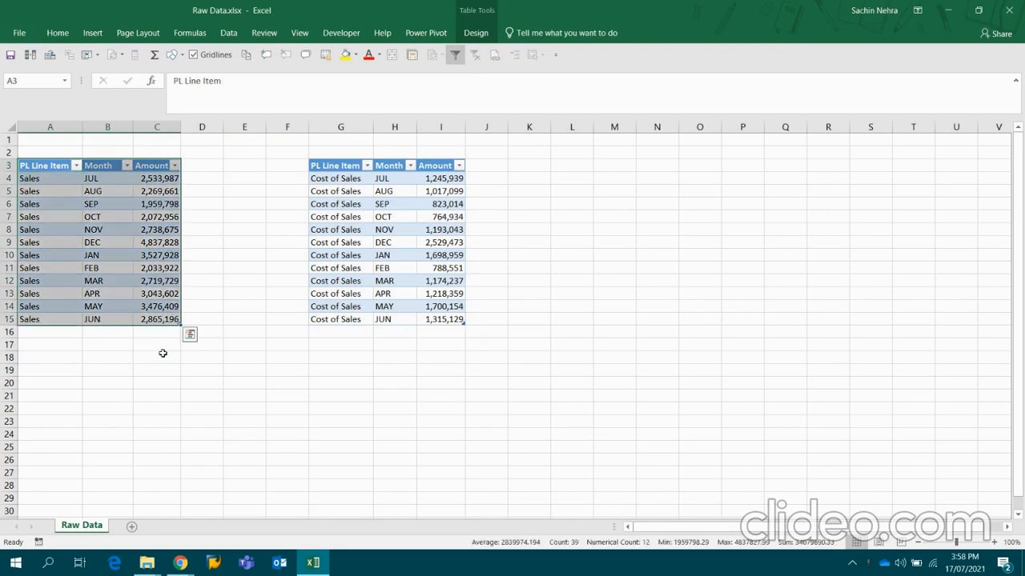
pyautogui.click(229, 34)
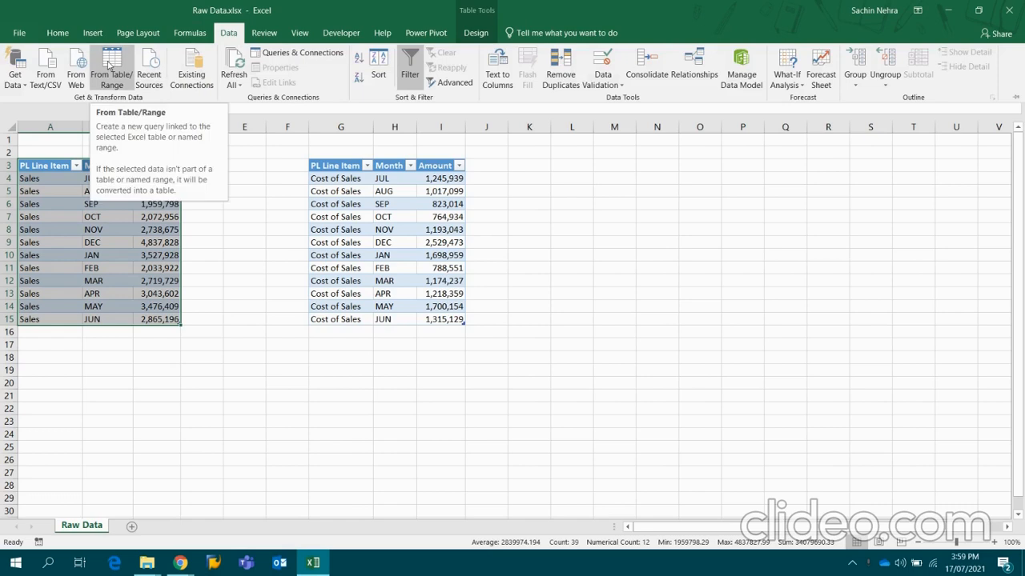
pyautogui.click(109, 67)
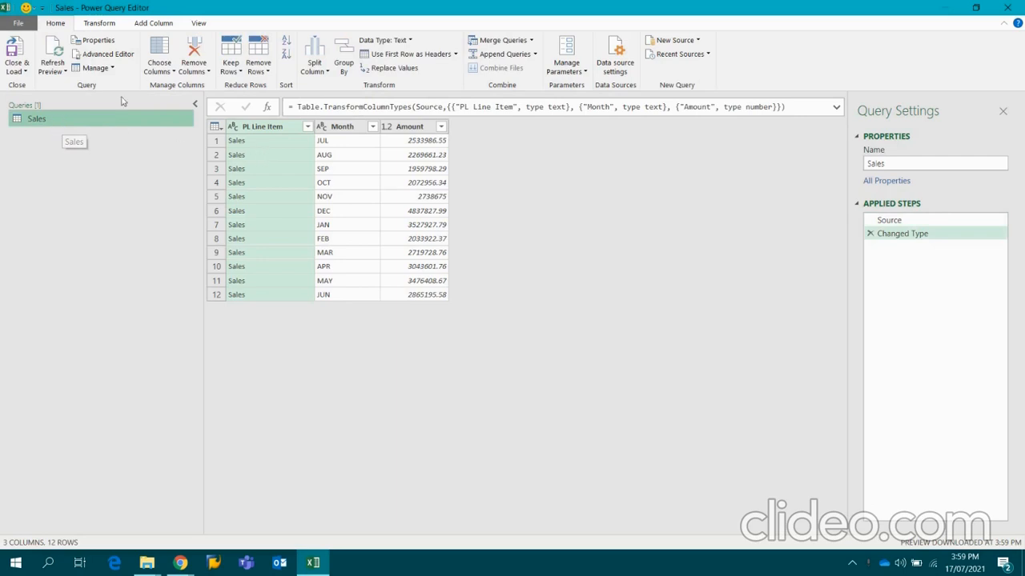
pyautogui.click(13, 48)
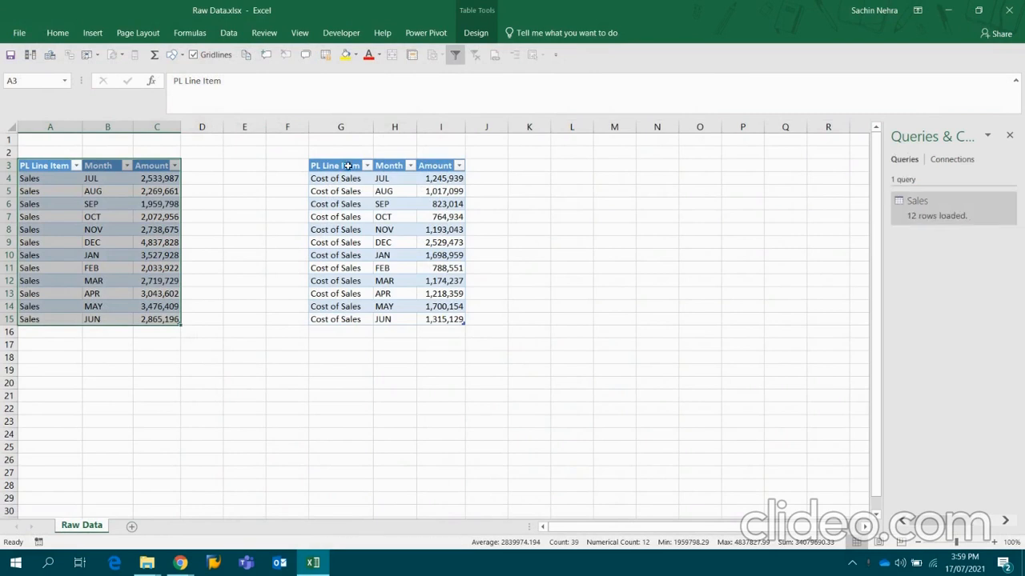
# Create a Power Query query from the Cost of Sales table
pyautogui.click(347, 166)
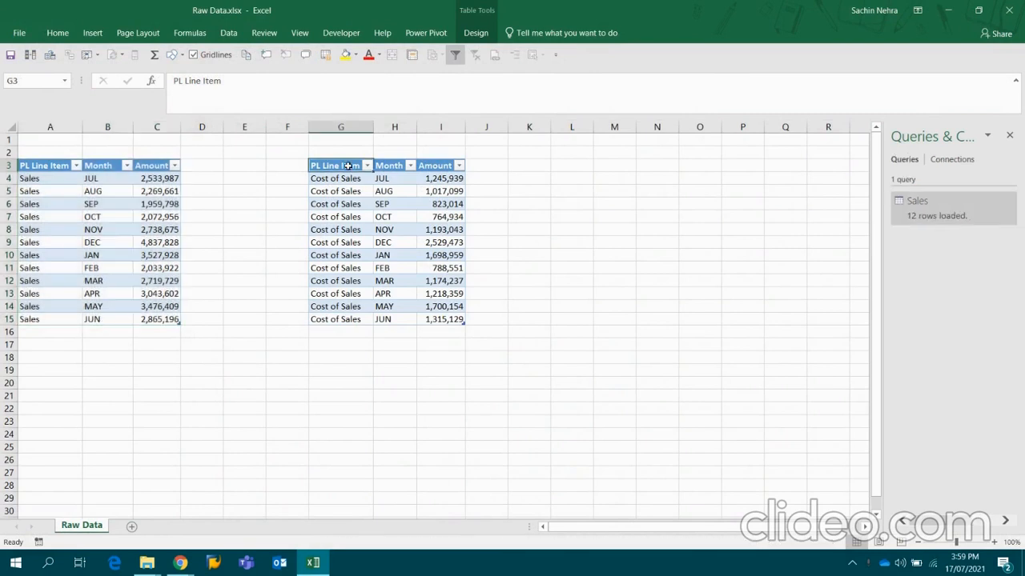
pyautogui.click(230, 33)
pyautogui.click(116, 57)
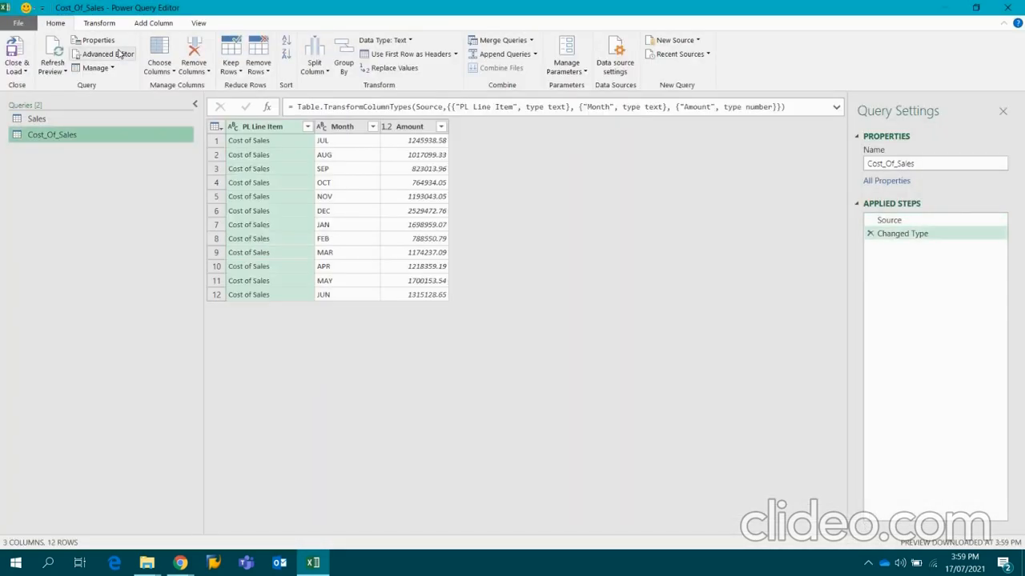
# Append the Cost_Of_Sales query to the Sales query as a new query
pyautogui.click(70, 120)
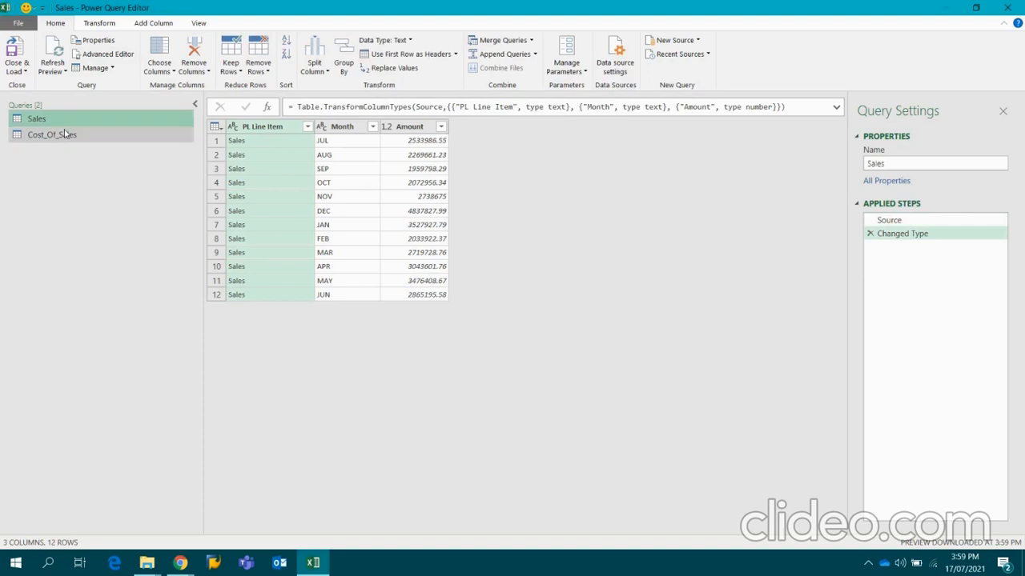
pyautogui.click(66, 136)
pyautogui.click(78, 120)
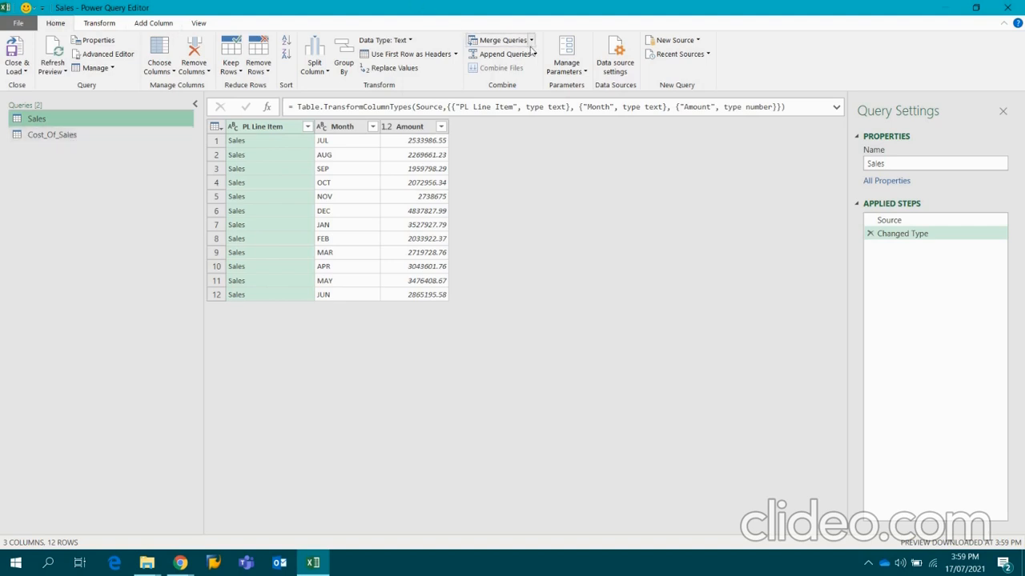
pyautogui.click(534, 53)
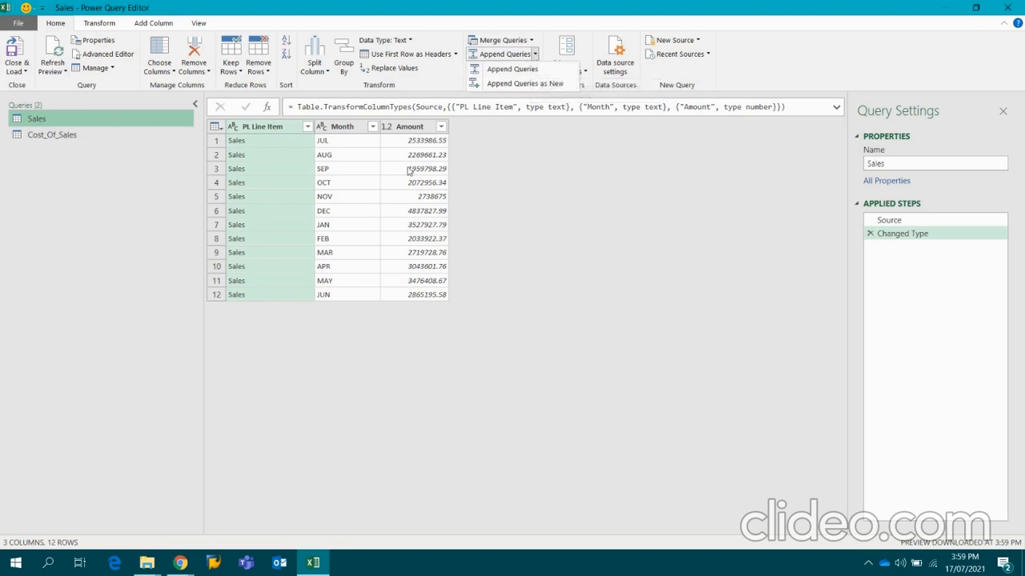
pyautogui.click(556, 84)
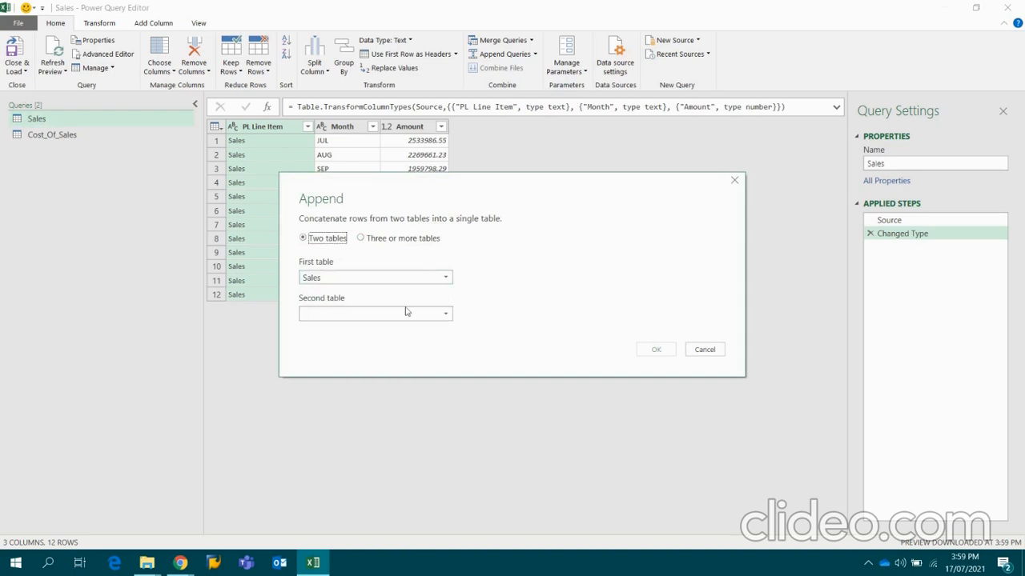
pyautogui.click(445, 317)
pyautogui.click(388, 343)
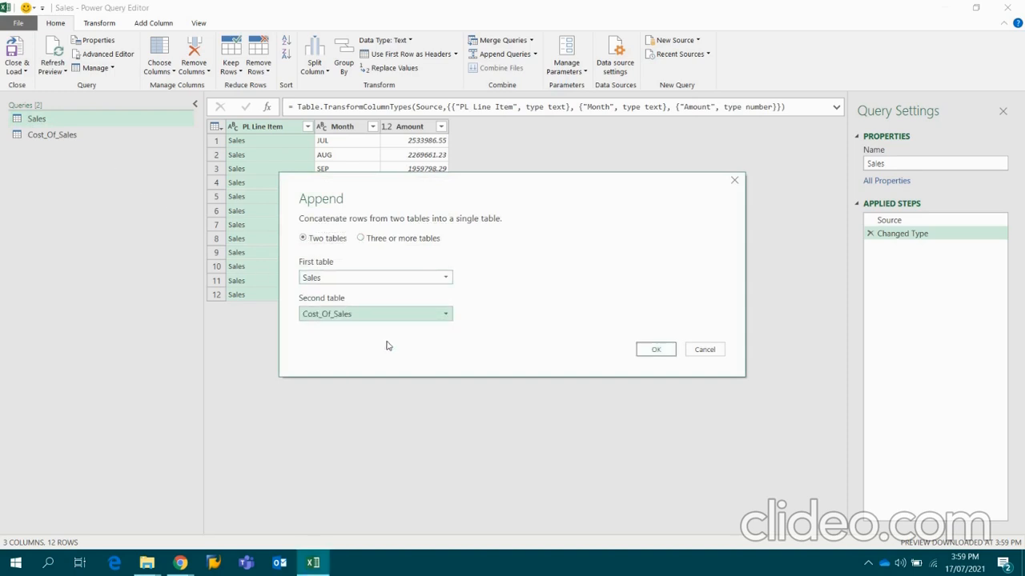
pyautogui.click(663, 349)
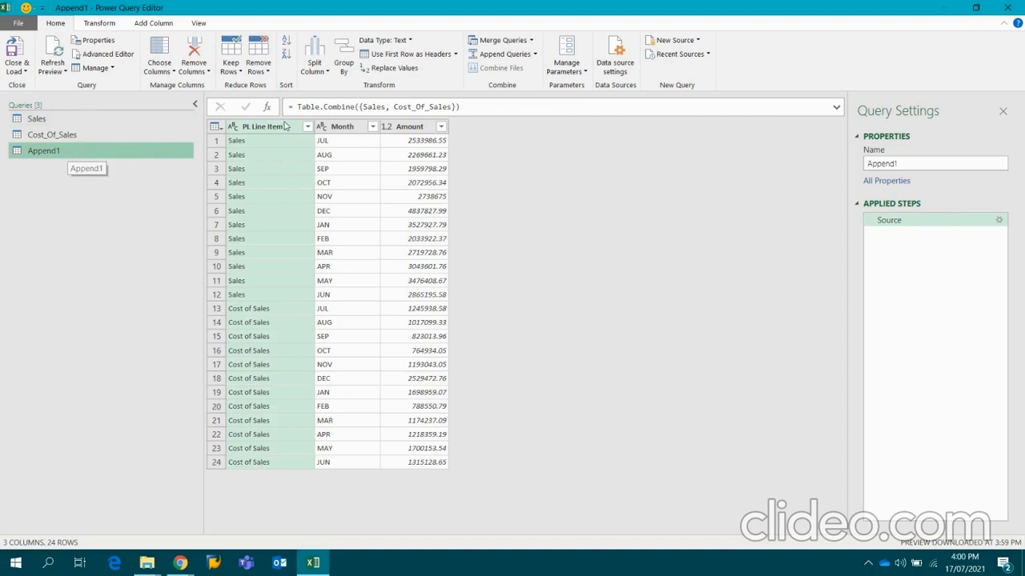
# Pivot the PL Line Item column of the appended query, using Amount as the values column
pyautogui.click(260, 148)
pyautogui.click(263, 352)
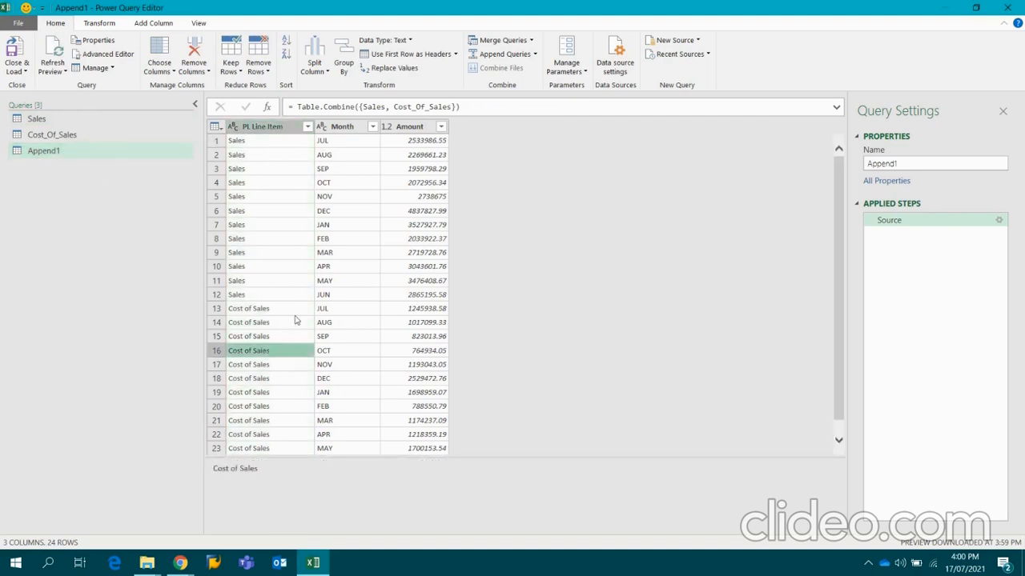
pyautogui.click(268, 128)
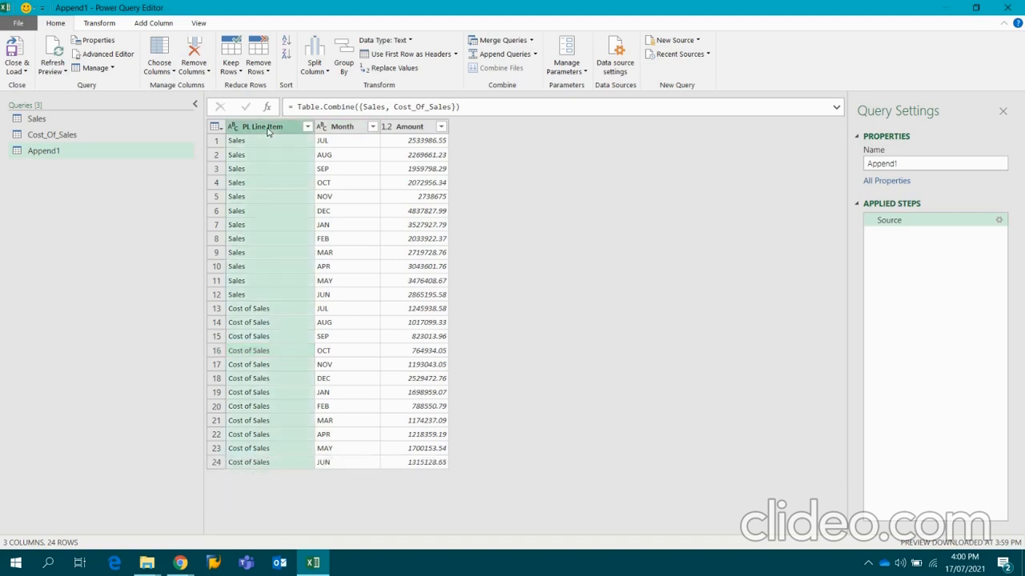
pyautogui.click(424, 128)
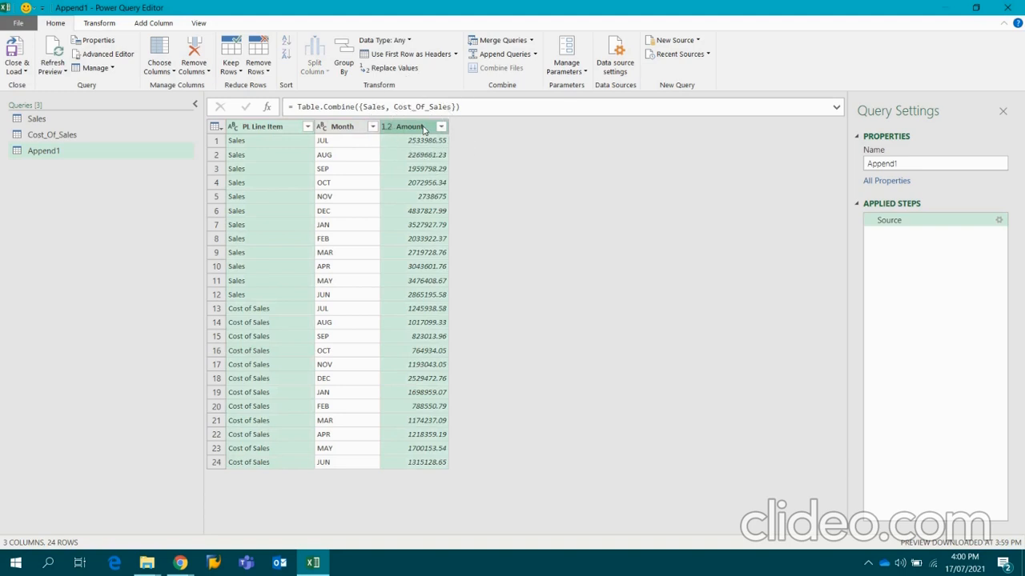
pyautogui.click(101, 24)
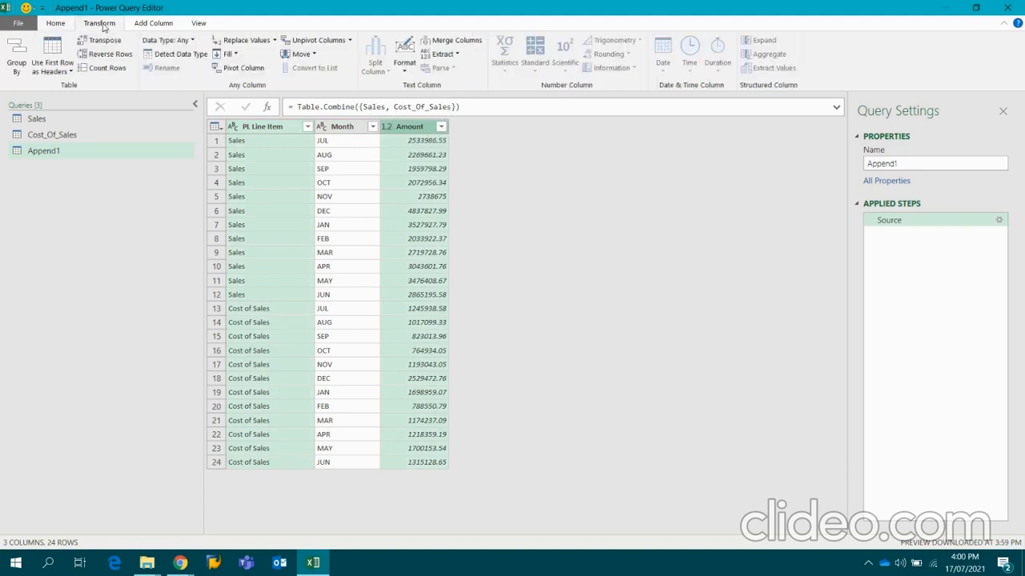
pyautogui.click(251, 68)
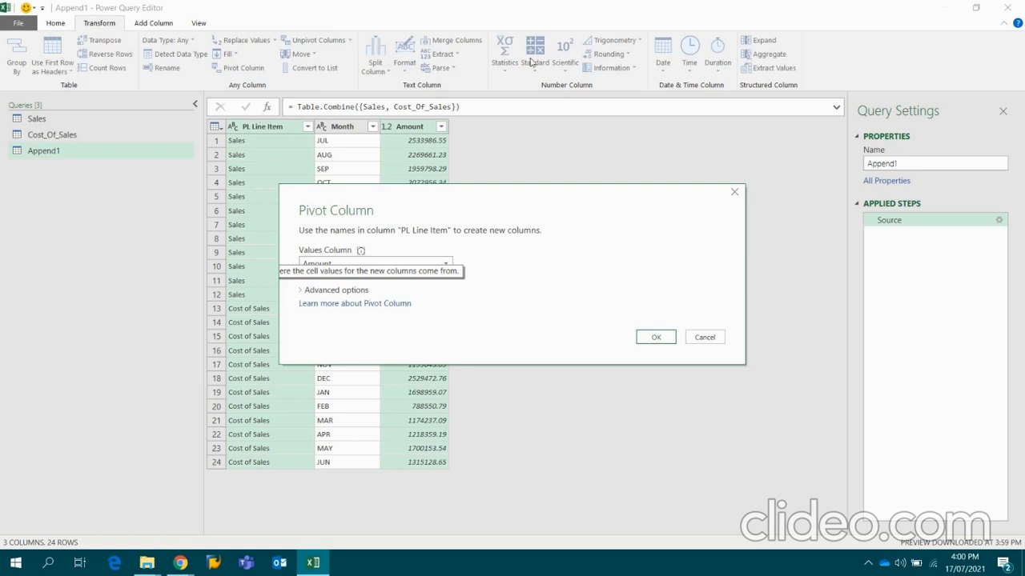
pyautogui.click(663, 342)
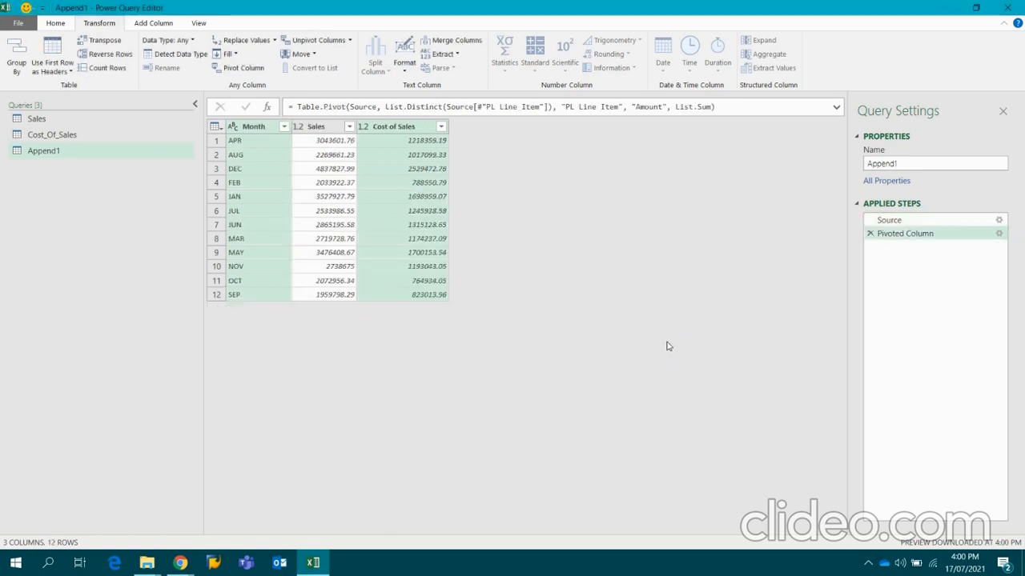
# Add a column that sums the Sales and Cost of Sales columns
pyautogui.click(324, 127)
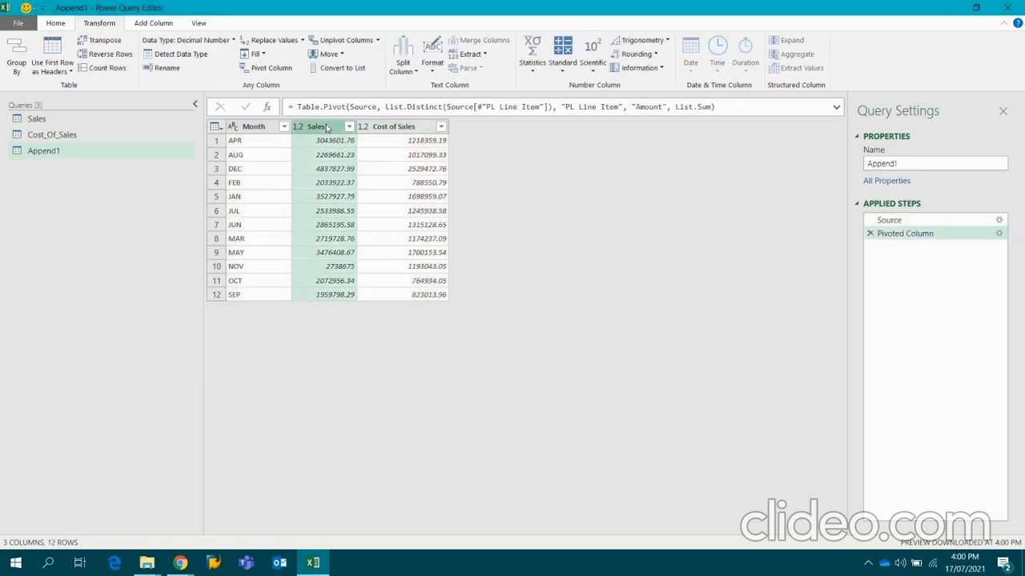
pyautogui.click(404, 127)
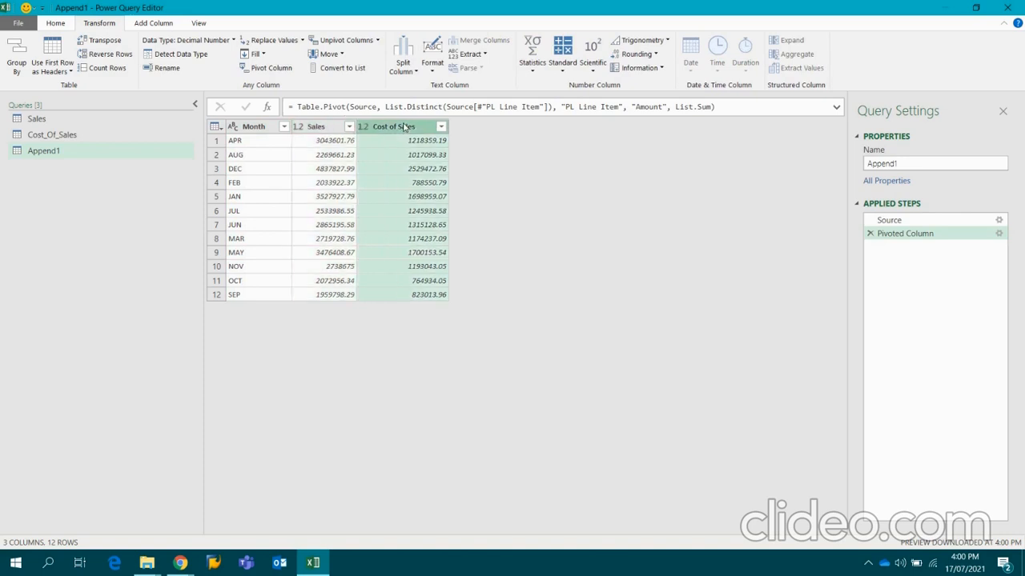
pyautogui.click(319, 127)
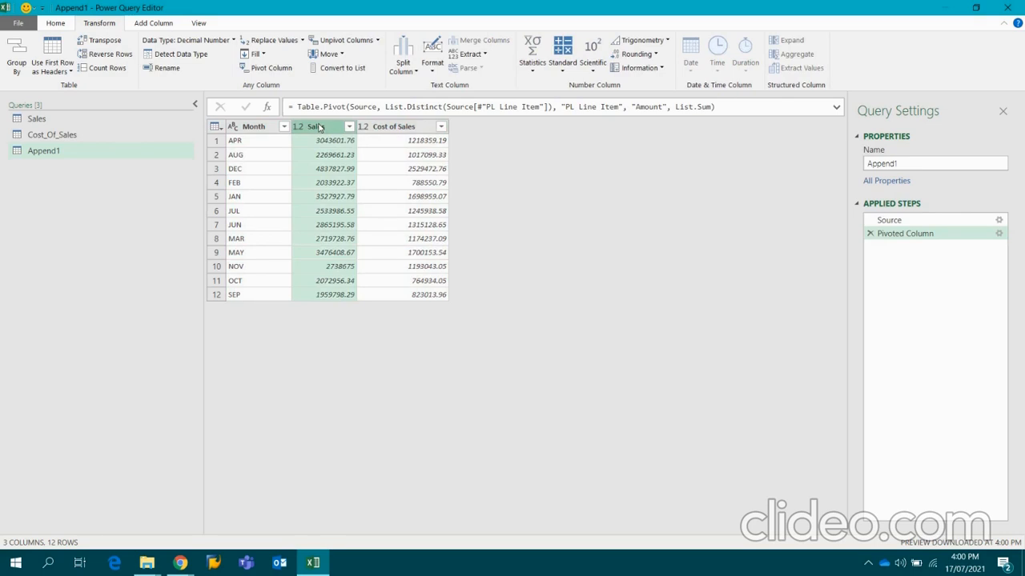
pyautogui.keyDown('ctrl'); pyautogui.click(386, 129); pyautogui.keyUp('ctrl')
pyautogui.rightClick(387, 129)
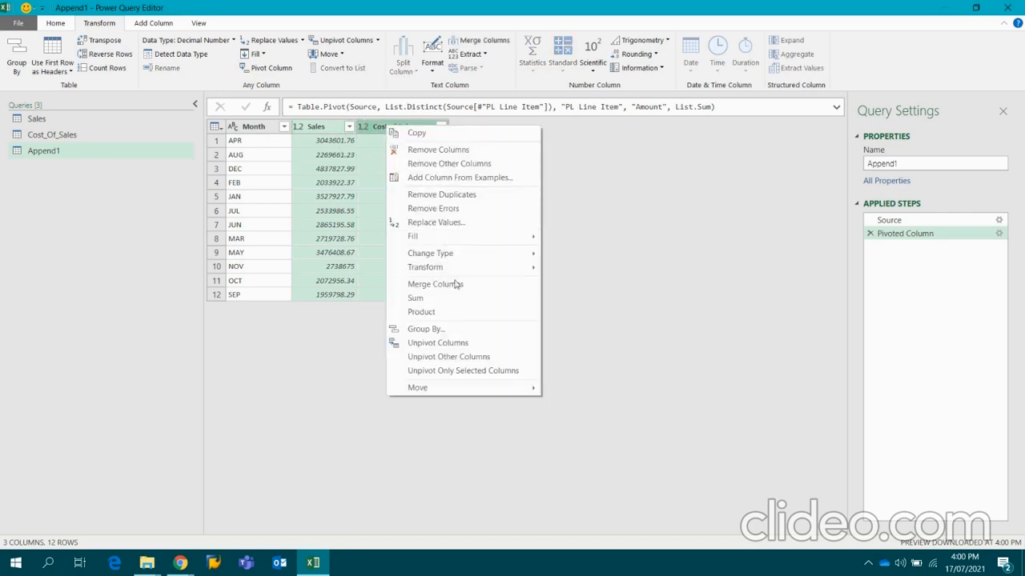
pyautogui.click(457, 305)
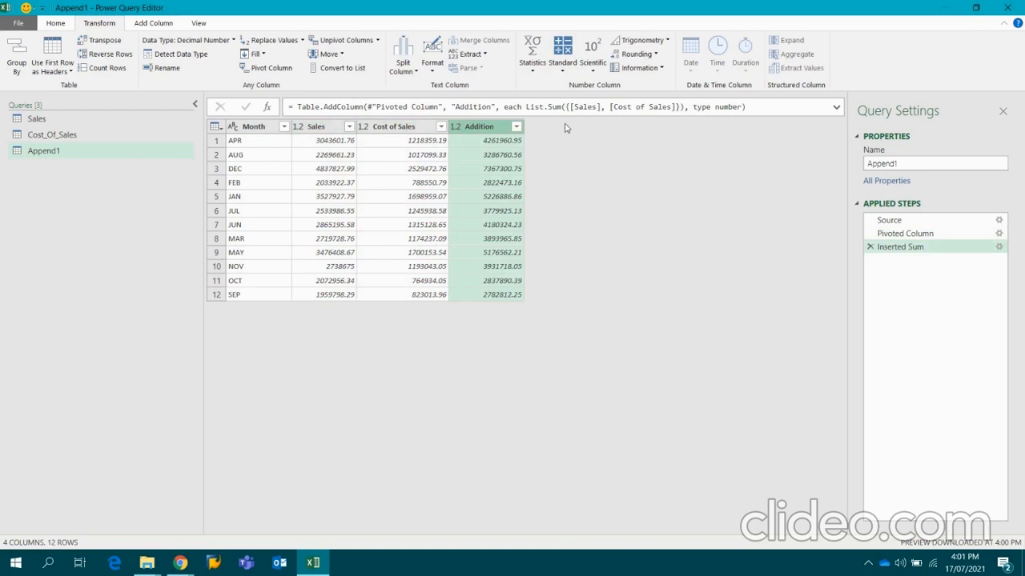
# Edit the inserted sum's formula to use -[Cost of Sales] so that cost is subtracted from sales
pyautogui.click(836, 107)
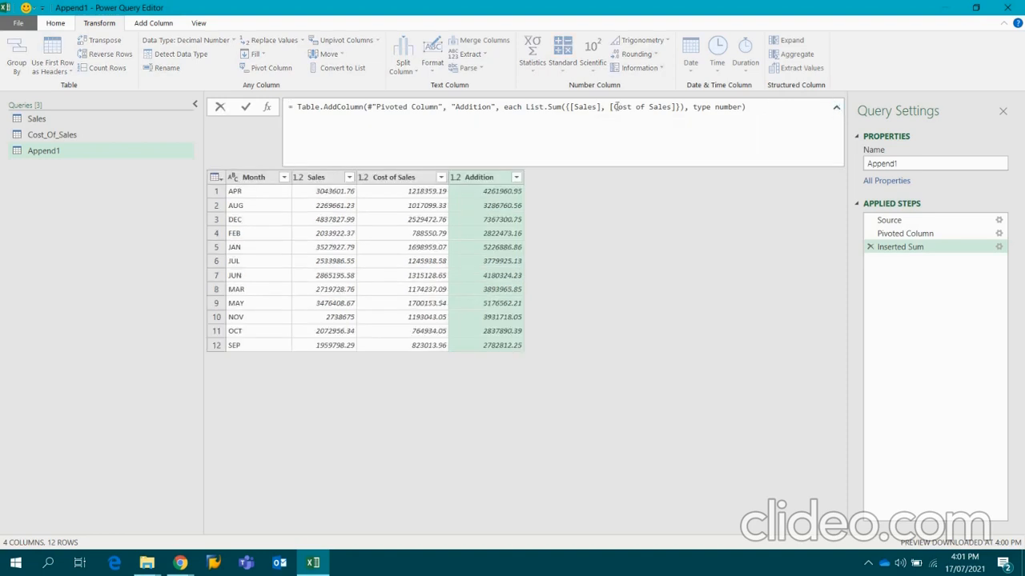
pyautogui.write('-')
pyautogui.press('Return')
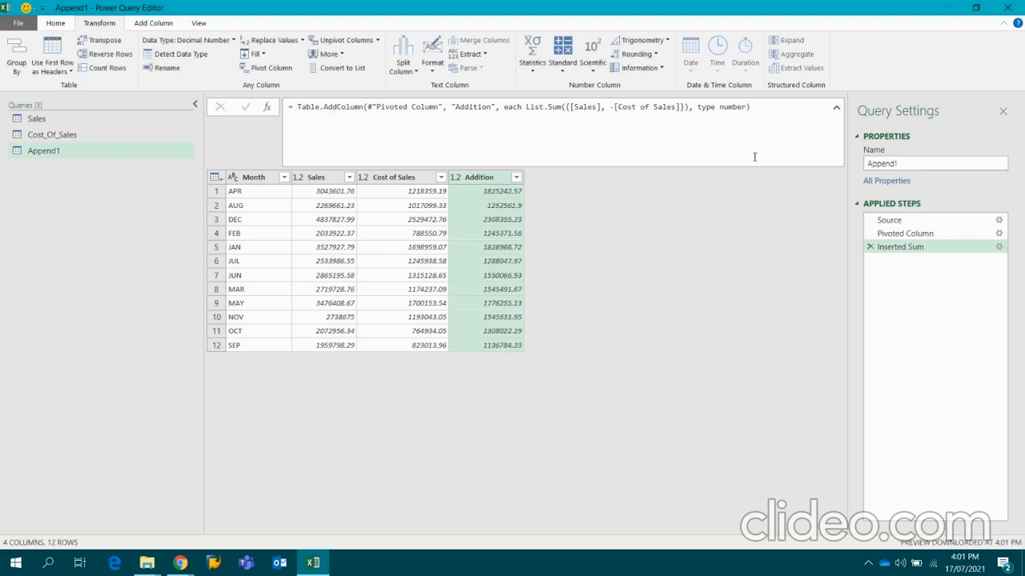
# Rename the Addition column to Gross Profit
pyautogui.click(313, 178)
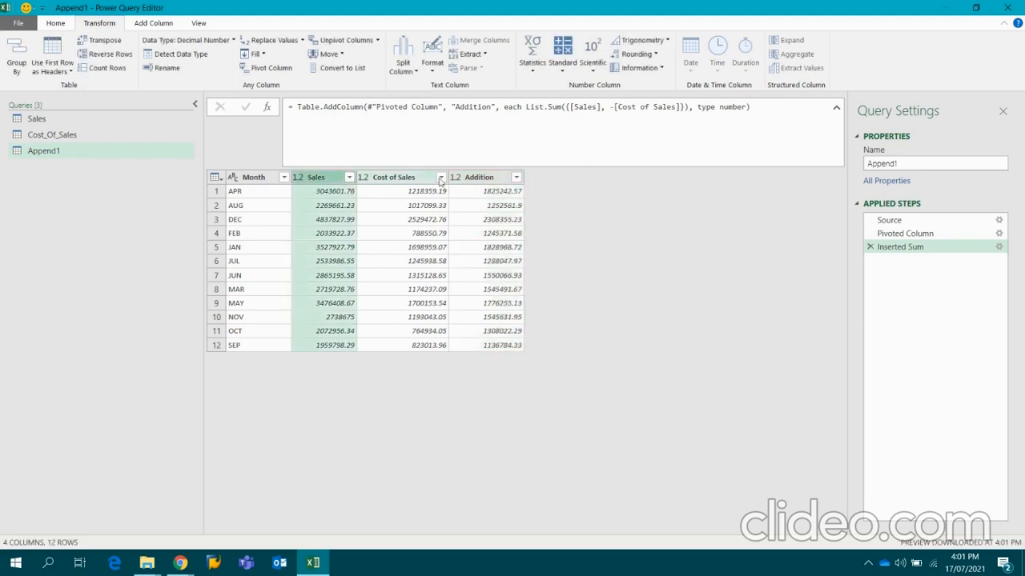
pyautogui.click(491, 181)
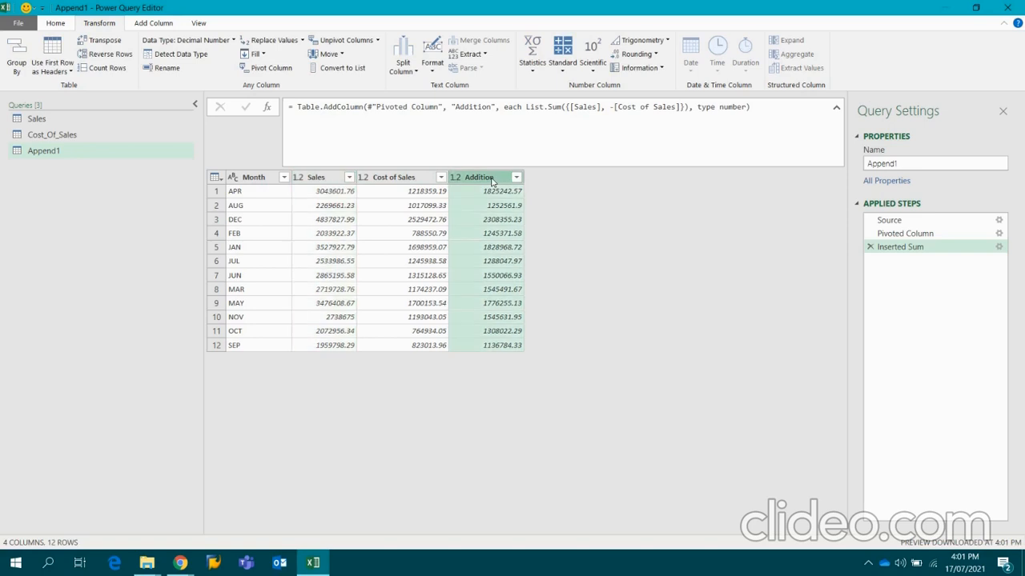
pyautogui.doubleClick(491, 179)
pyautogui.write('Gr')
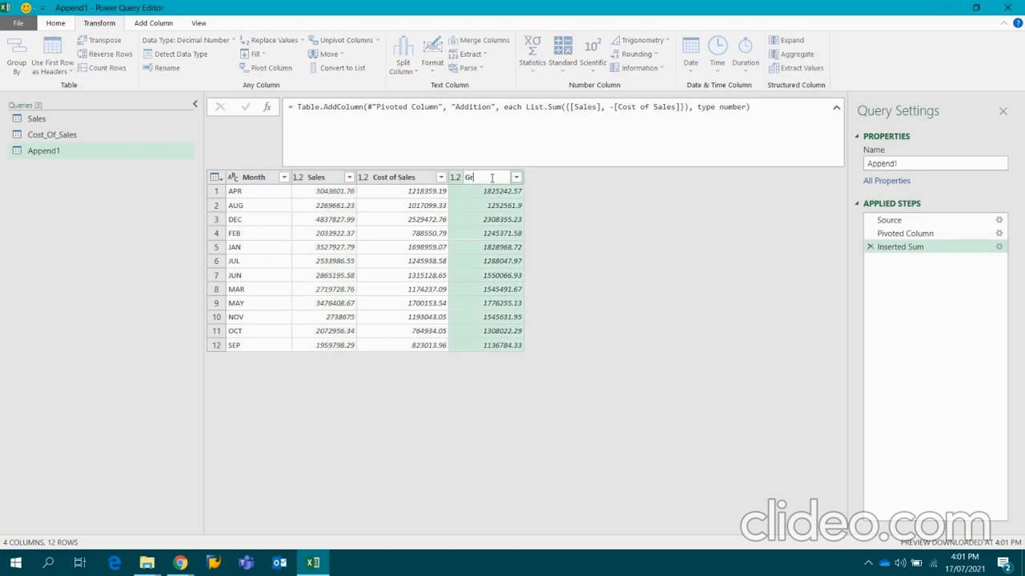
pyautogui.write('oss Profit')
pyautogui.press('Return')
# Unpivot only the Sales, Cost of Sales and Gross Profit columns
pyautogui.click(331, 181)
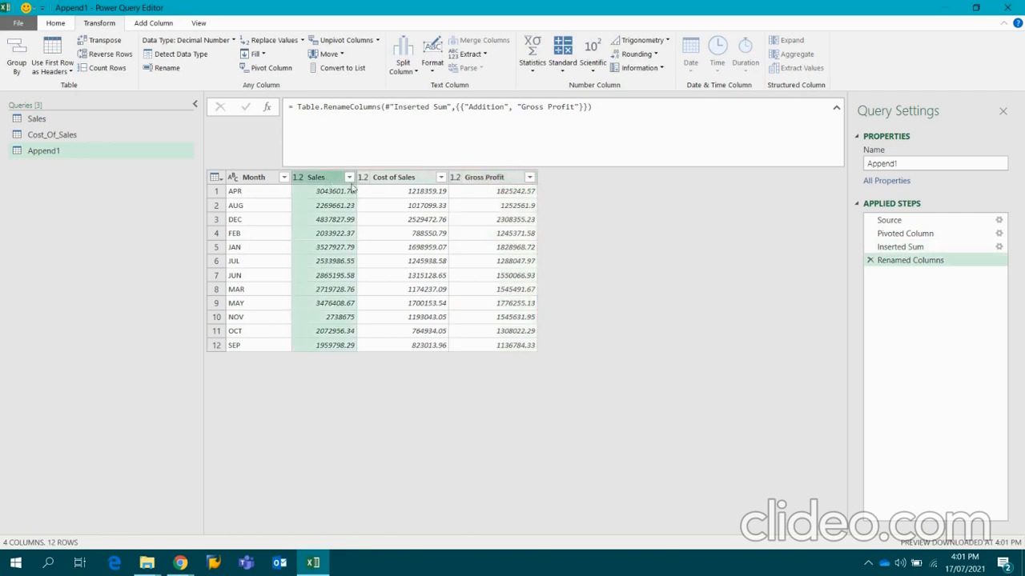
pyautogui.keyDown('ctrl'); pyautogui.click(412, 176); pyautogui.keyUp('ctrl')
pyautogui.keyDown('ctrl'); pyautogui.click(500, 178); pyautogui.keyUp('ctrl')
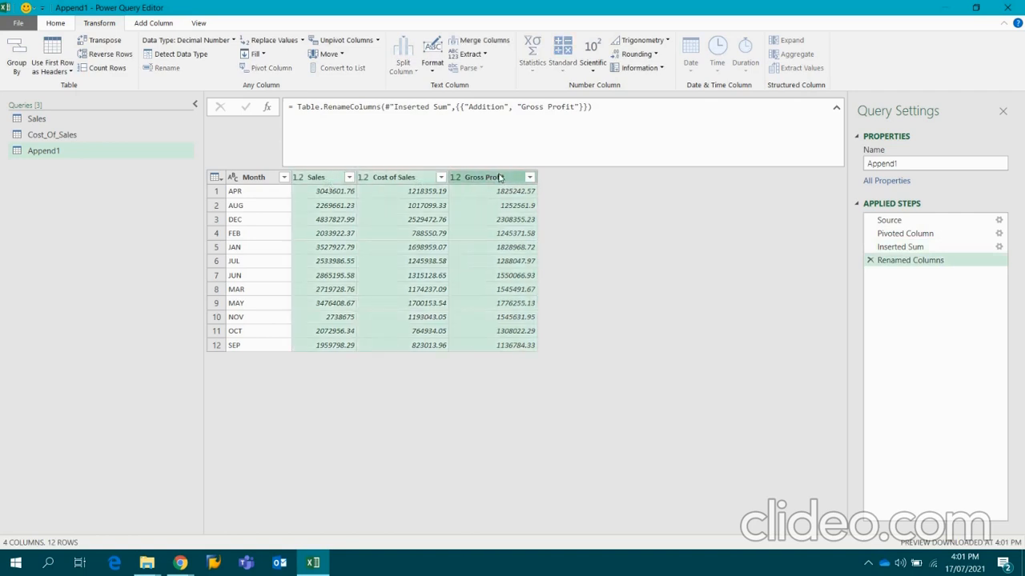
pyautogui.rightClick(500, 177)
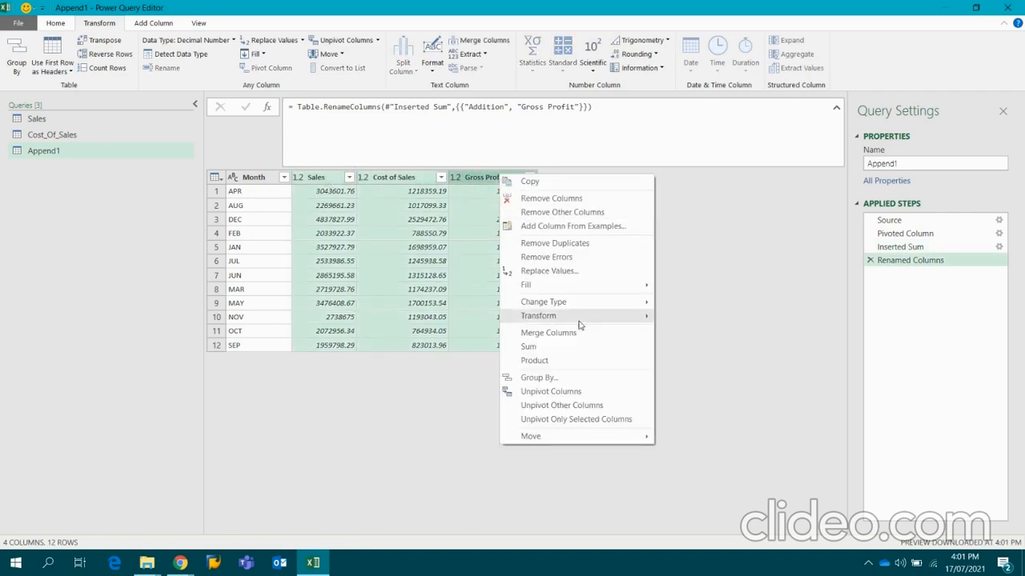
pyautogui.click(592, 419)
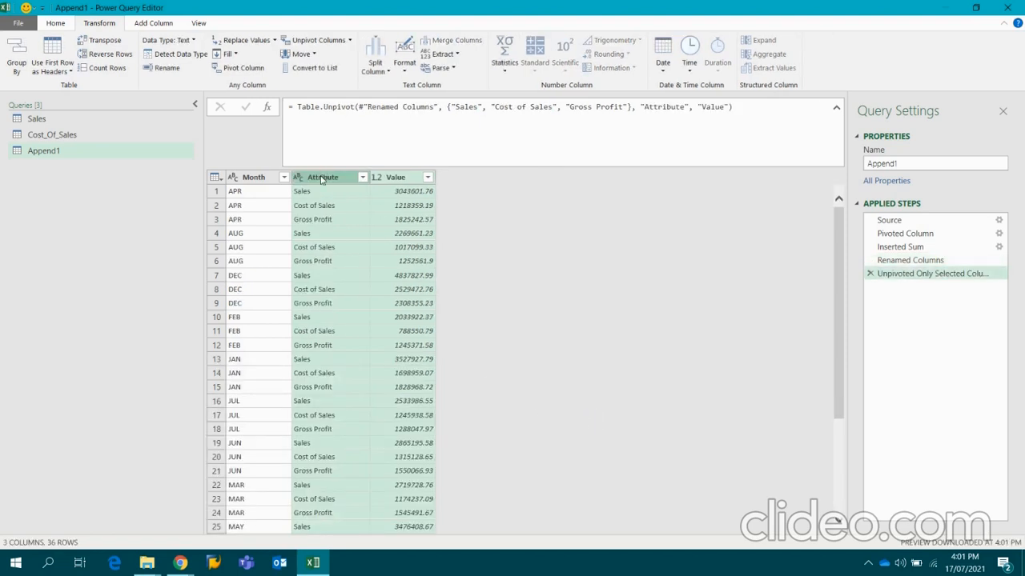
# Rename the Attribute column to PL Line item
pyautogui.doubleClick(321, 177)
pyautogui.write('PL Line item')
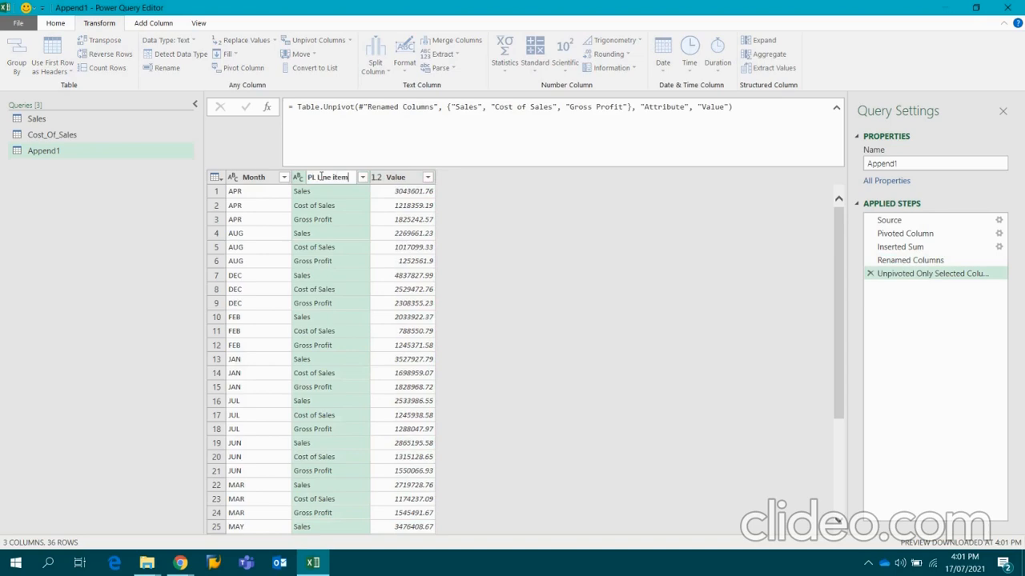
pyautogui.press('Return')
pyautogui.click(396, 180)
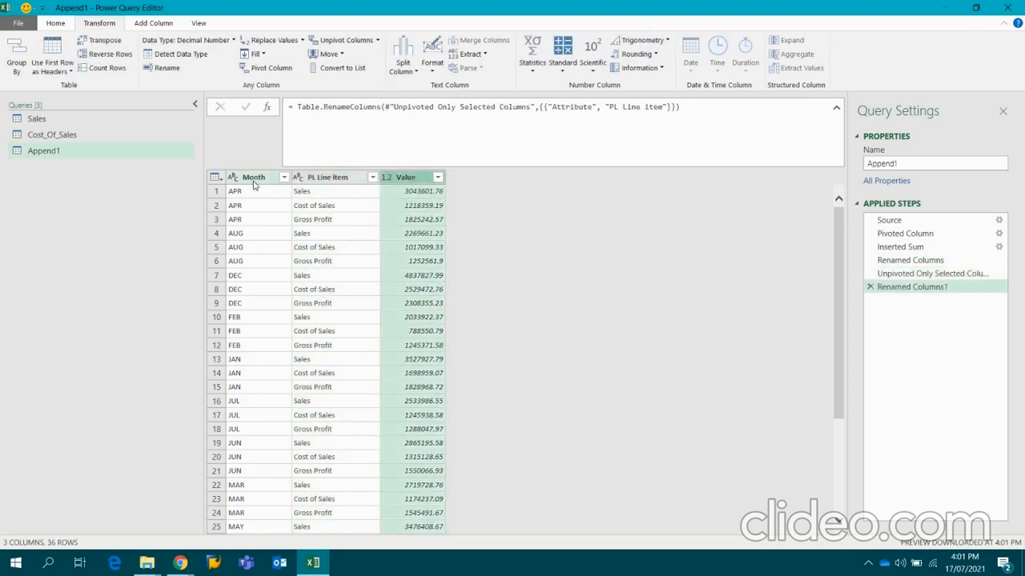
# Close the query editor and load the queries into the workbook
pyautogui.click(55, 24)
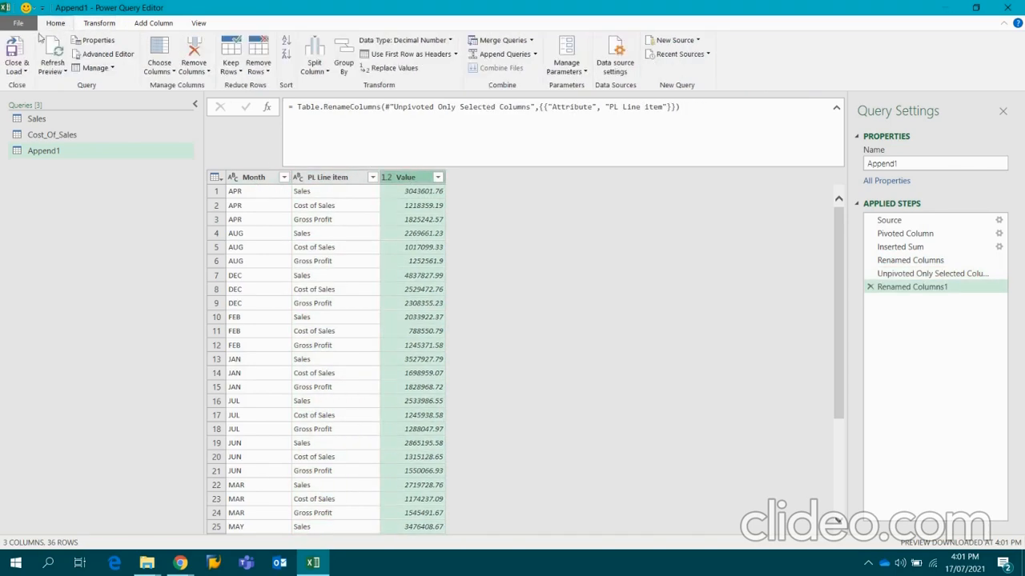
pyautogui.click(13, 50)
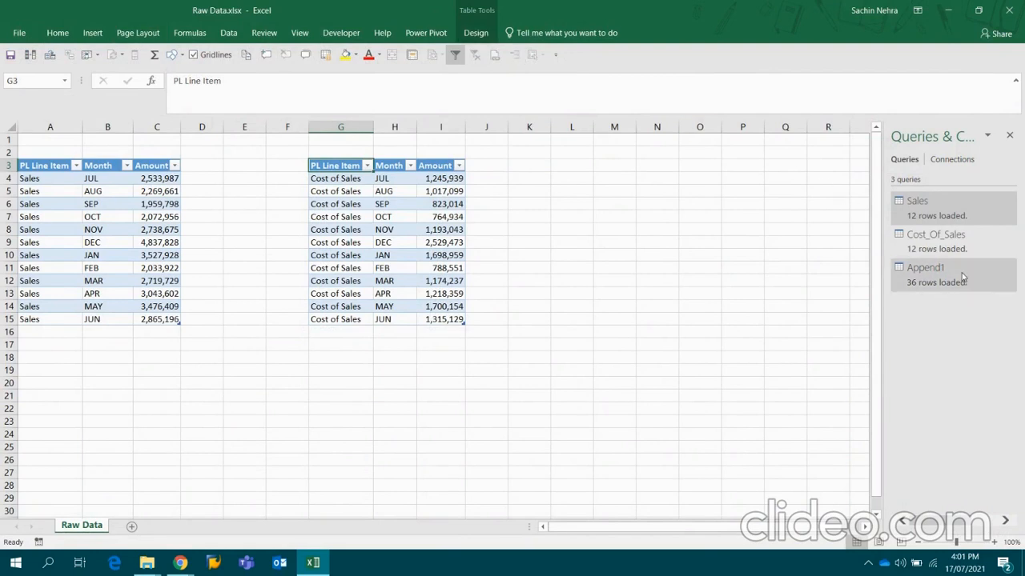
pyautogui.moveTo(963, 276)
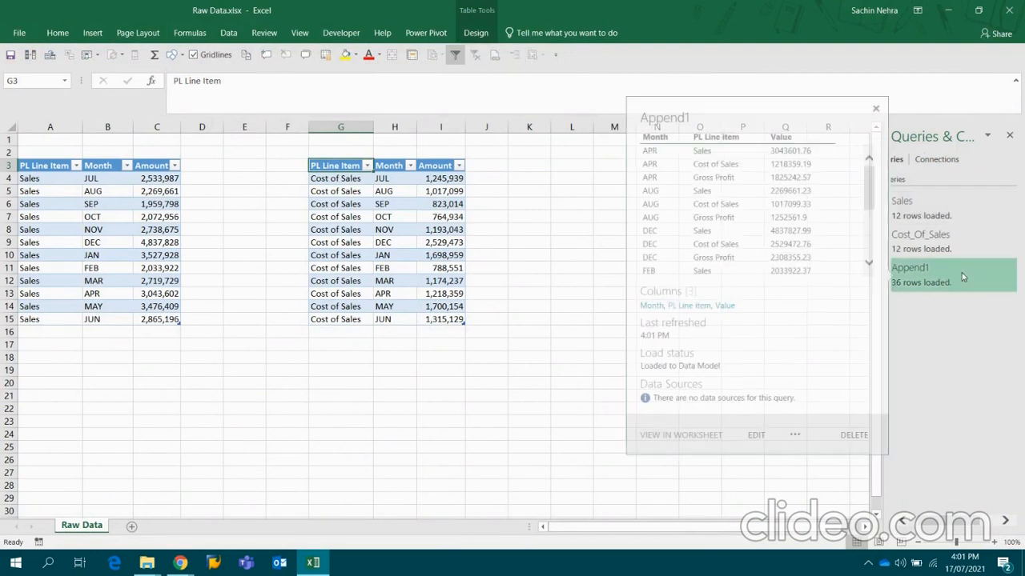
# Open the Append1 table in the Power Pivot data model and create a PivotTable on a new worksheet
pyautogui.click(432, 32)
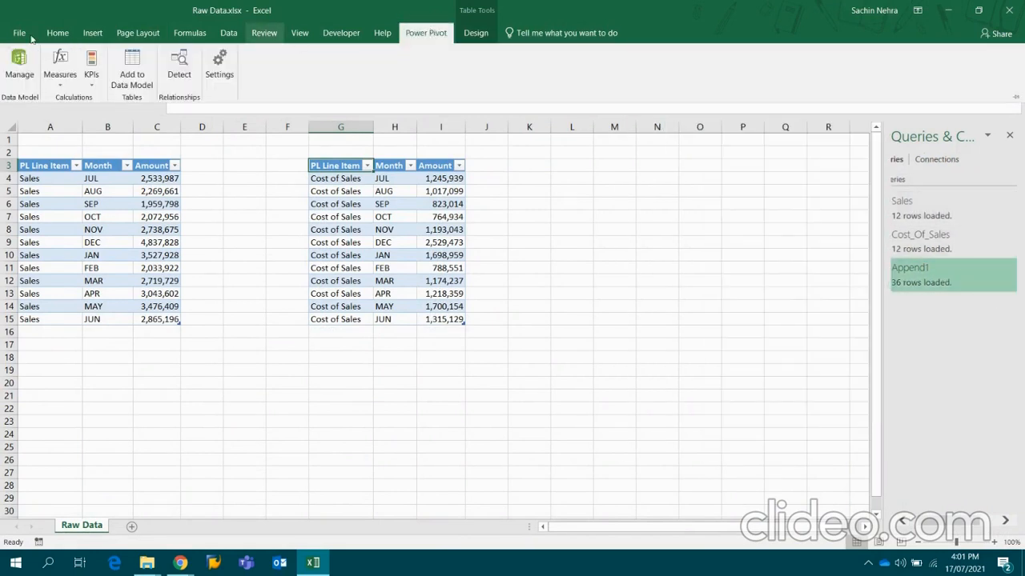
pyautogui.click(14, 61)
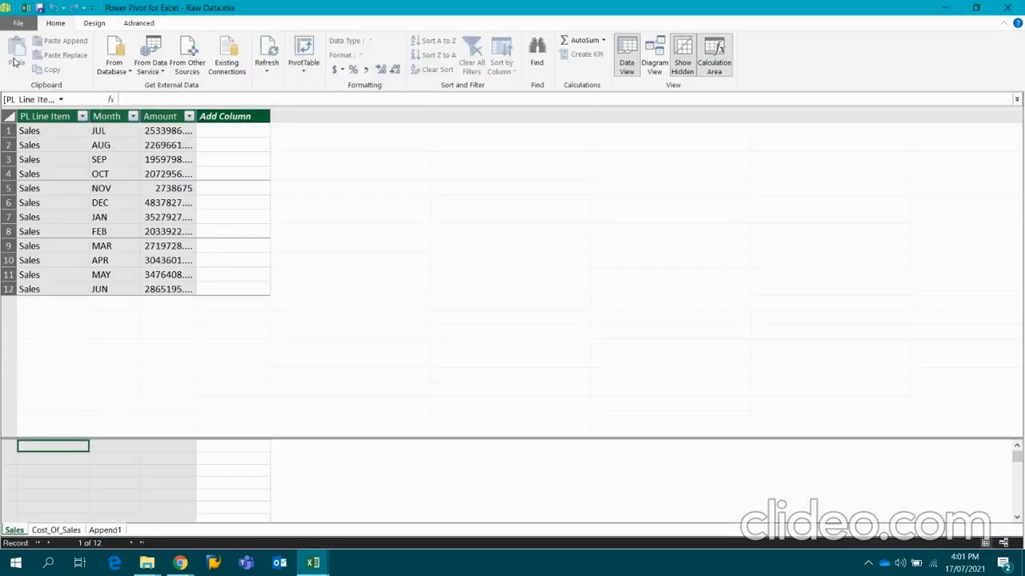
pyautogui.click(116, 530)
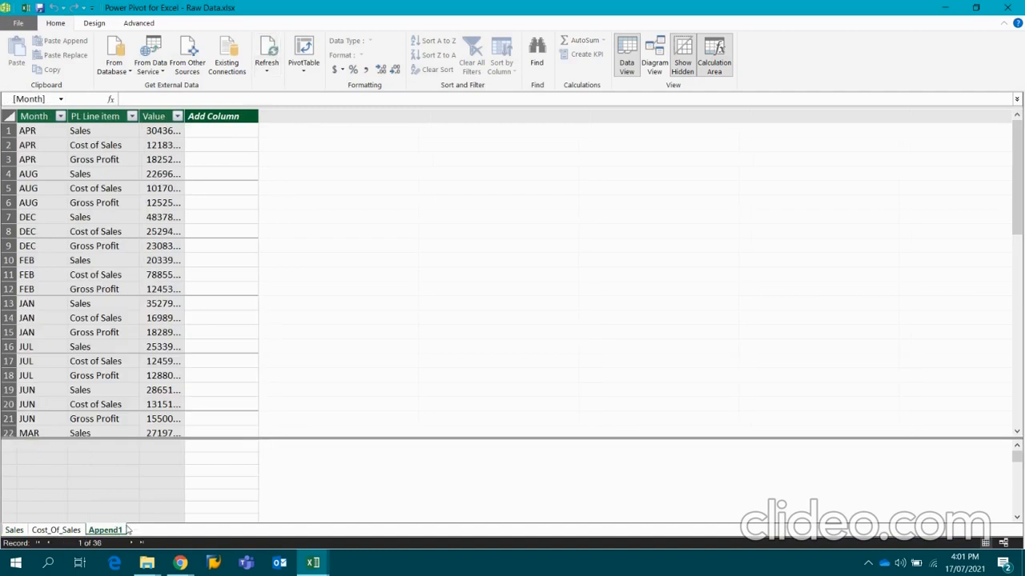
pyautogui.click(305, 48)
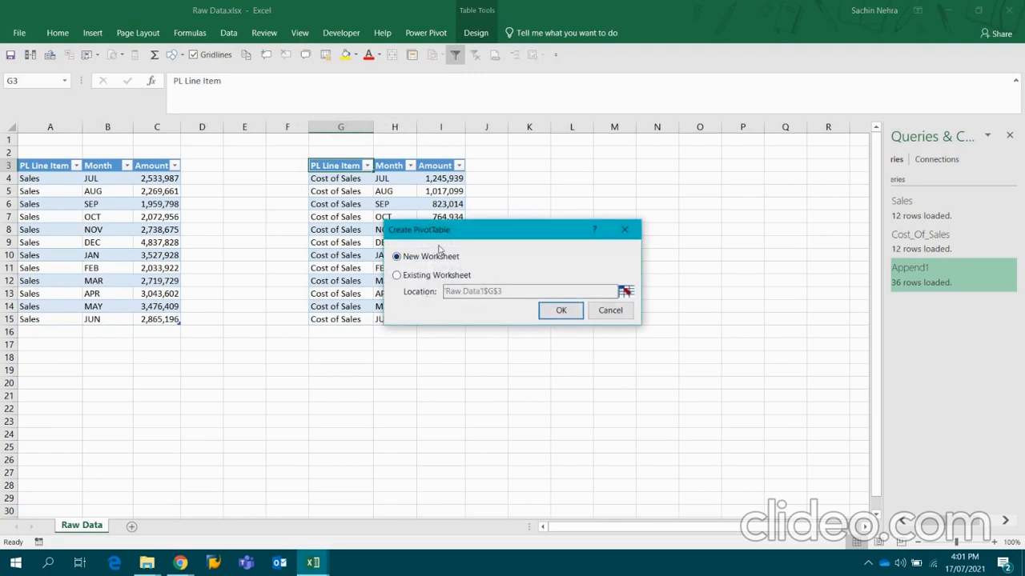
pyautogui.click(561, 310)
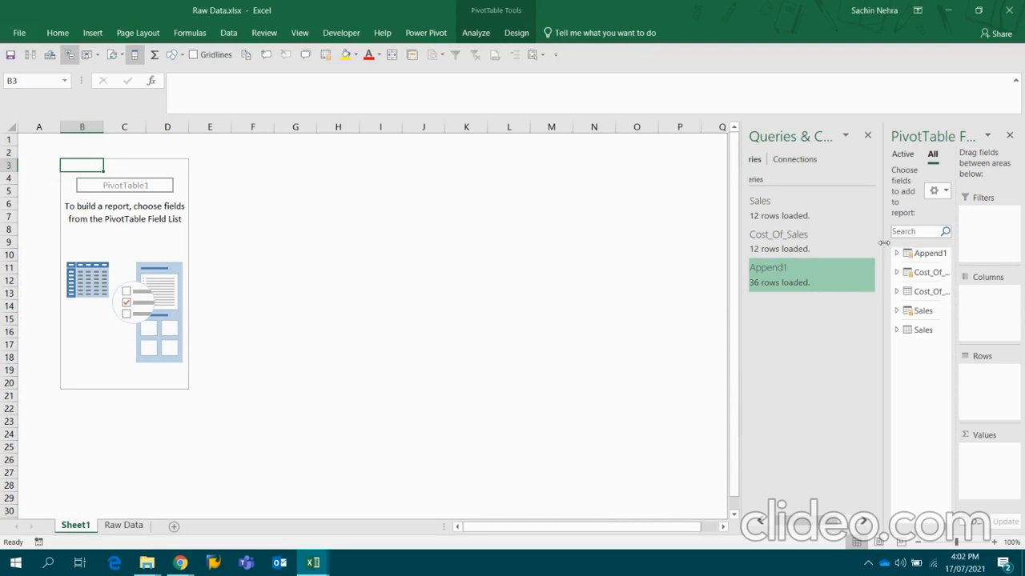
# Widen the field list, make Append1 an active table and add PL Line item to the PivotTable rows
pyautogui.moveTo(884, 242); pyautogui.dragTo(696, 244)
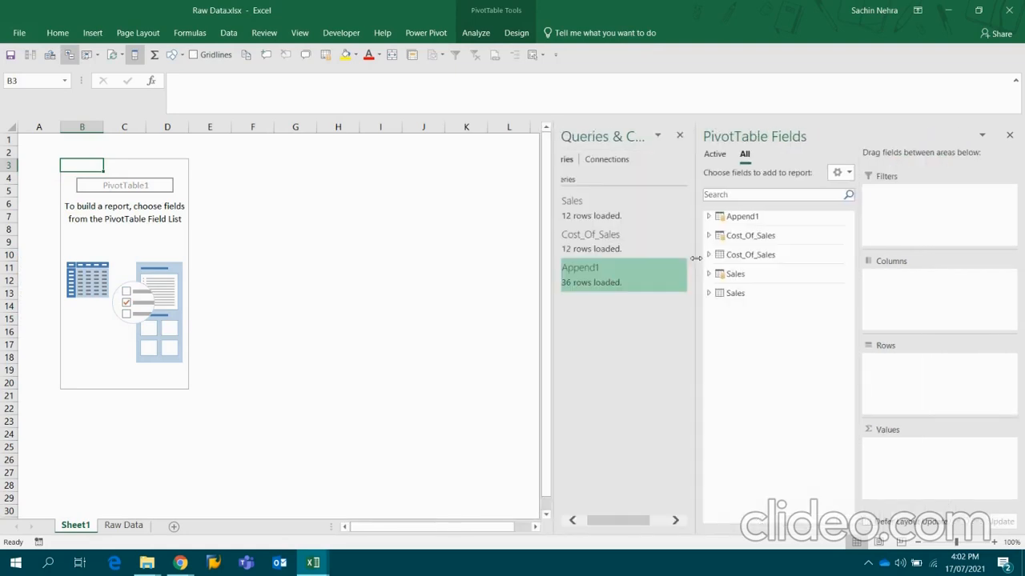
pyautogui.rightClick(762, 215)
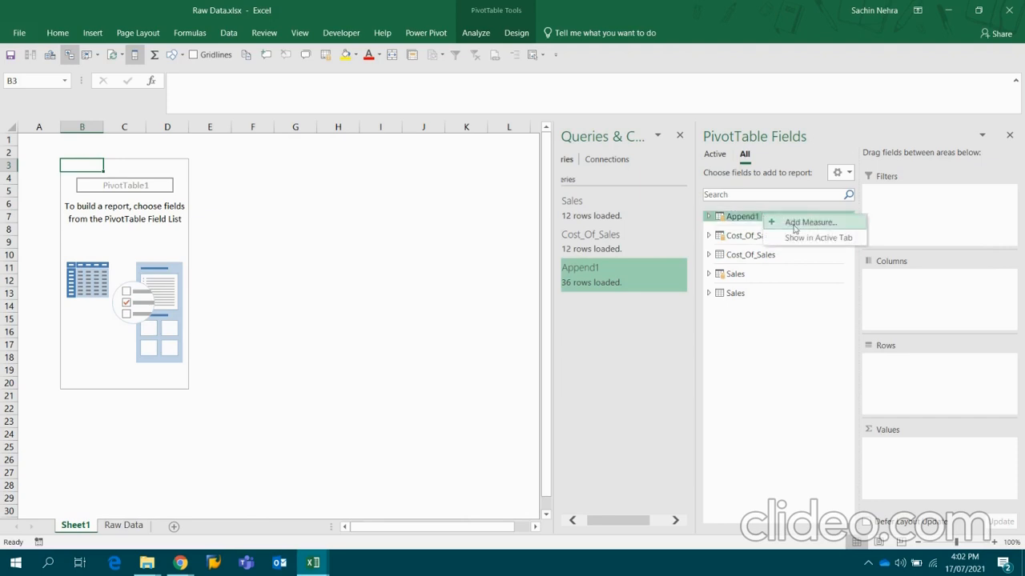
pyautogui.click(715, 154)
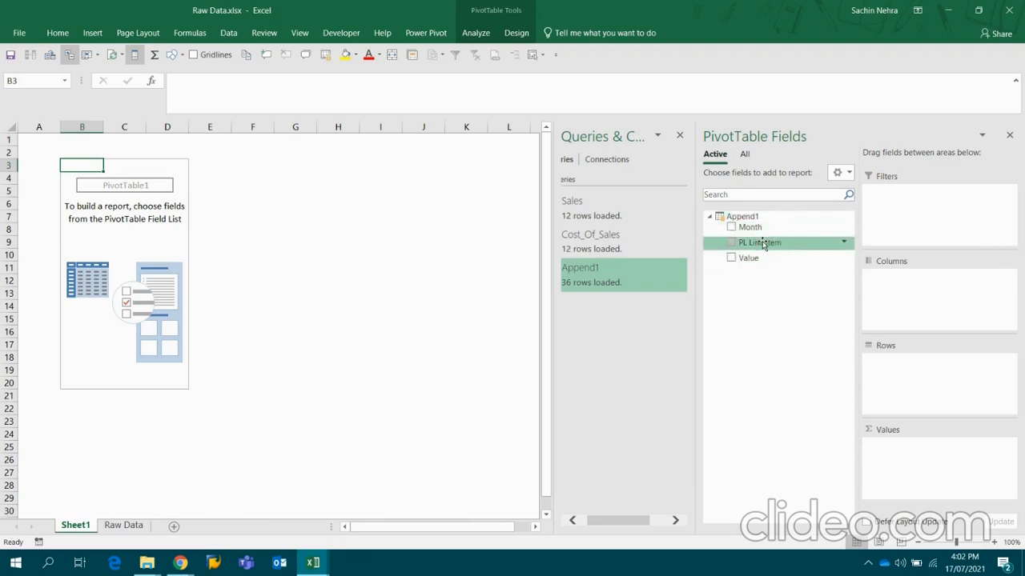
pyautogui.moveTo(760, 244); pyautogui.dragTo(910, 361)
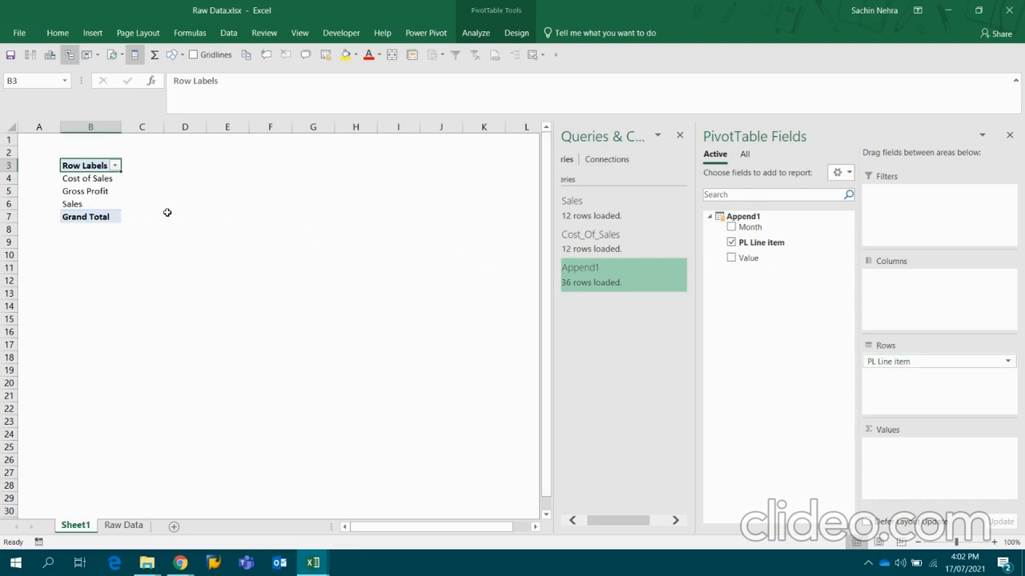
# Move the Sales row to the beginning of the PivotTable and add the Value field to the values area
pyautogui.click(94, 203)
pyautogui.rightClick(94, 203)
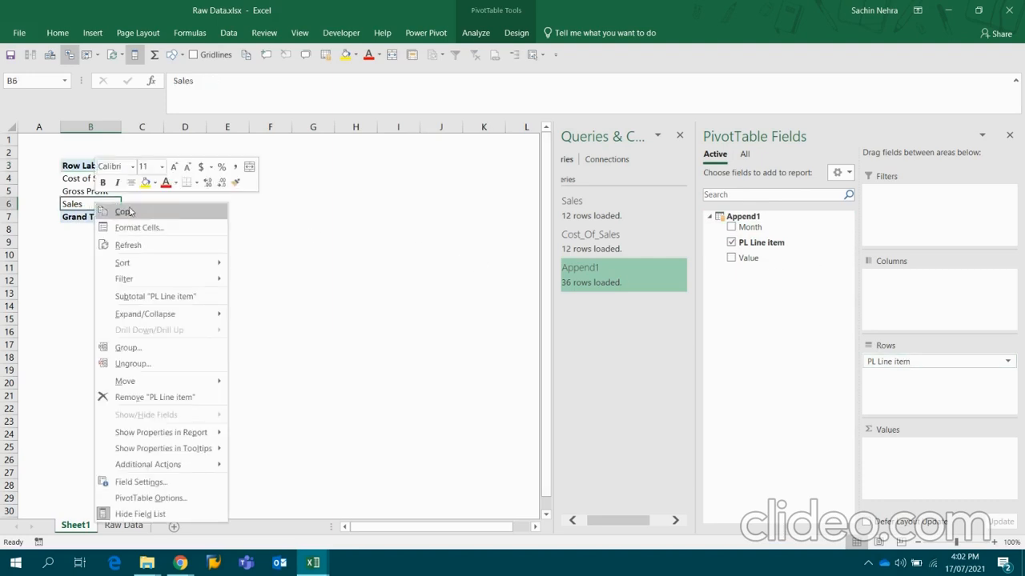
pyautogui.moveTo(180, 381)
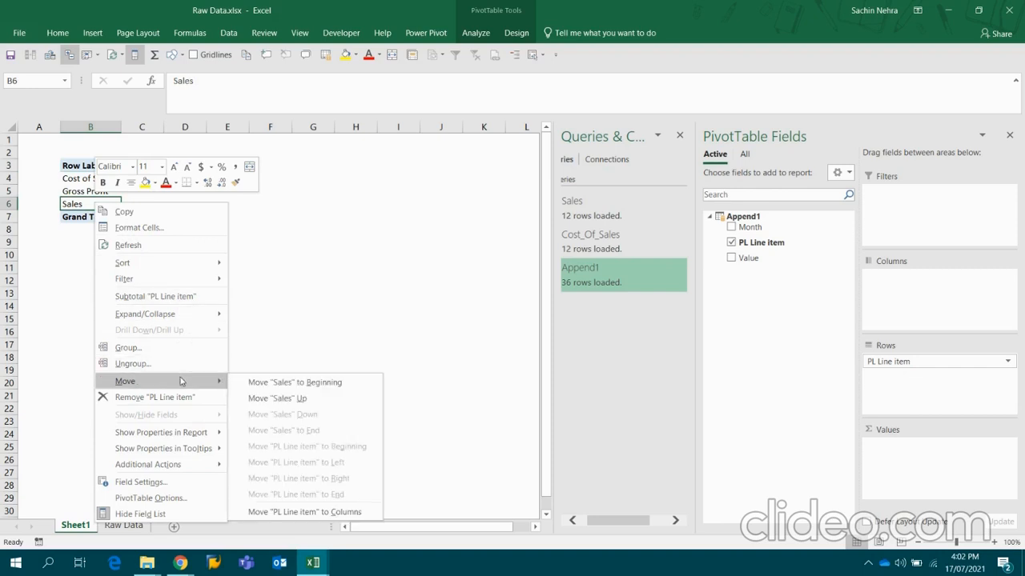
pyautogui.click(300, 382)
pyautogui.moveTo(767, 259); pyautogui.dragTo(969, 484)
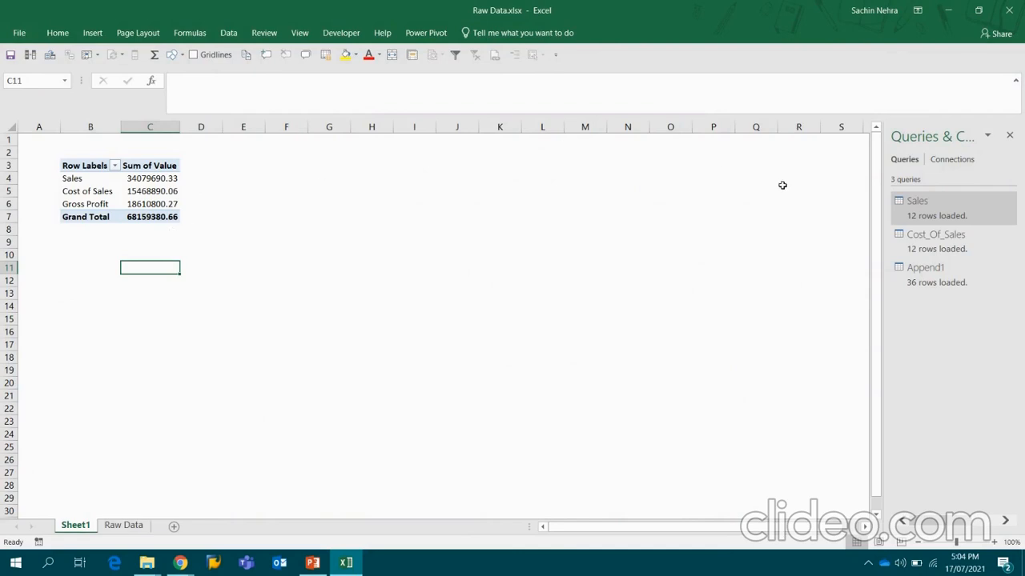
# Reopen the Append1 query and delete all its steps from Pivoted Column to the end
pyautogui.click(926, 282)
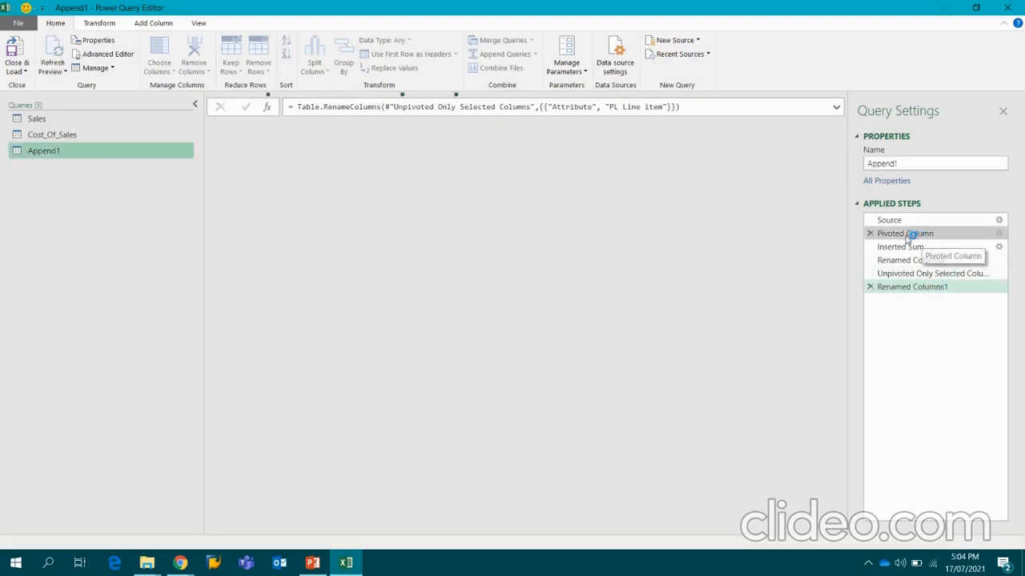
pyautogui.click(905, 234)
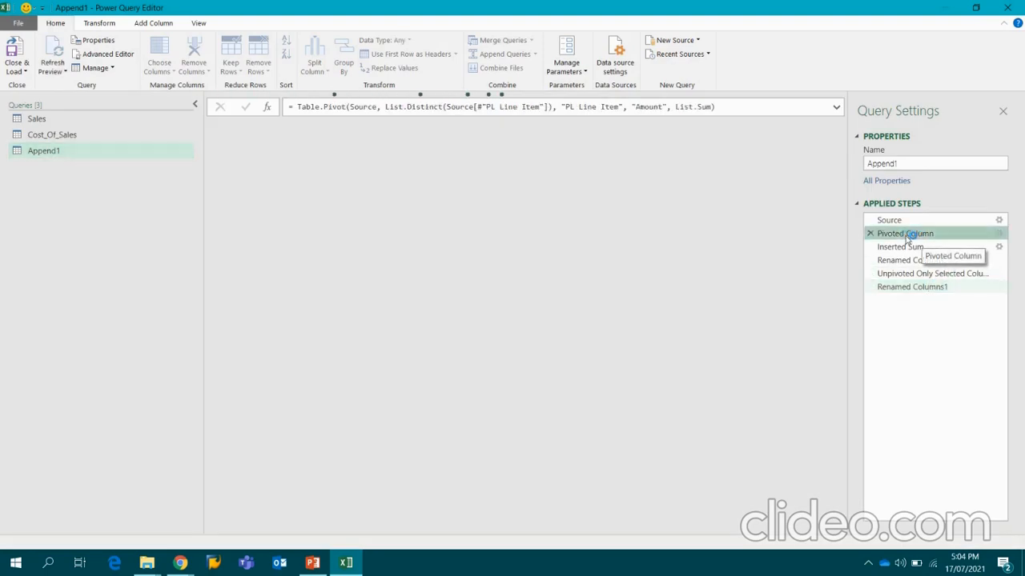
pyautogui.rightClick(908, 237)
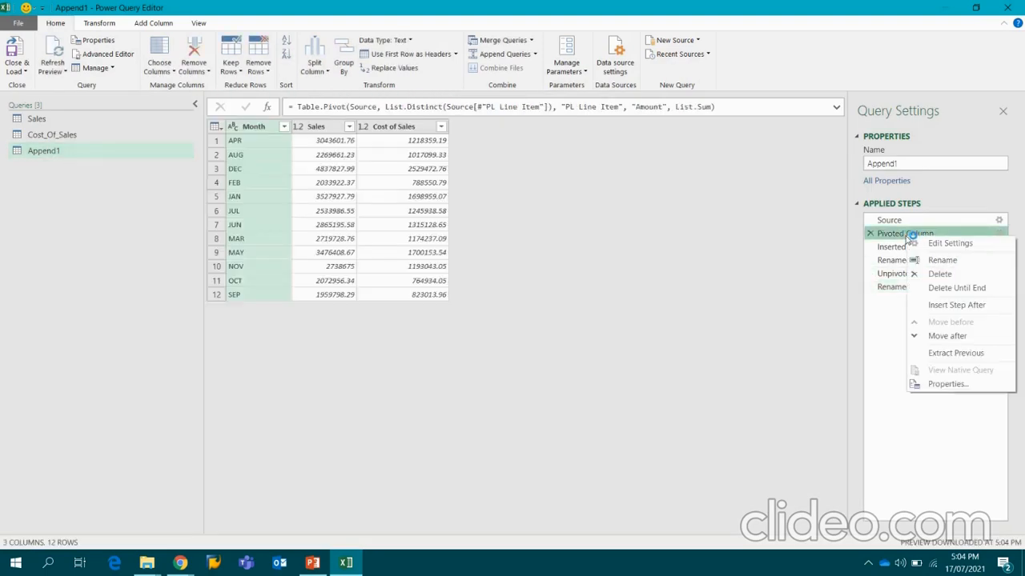
pyautogui.click(954, 290)
pyautogui.click(579, 307)
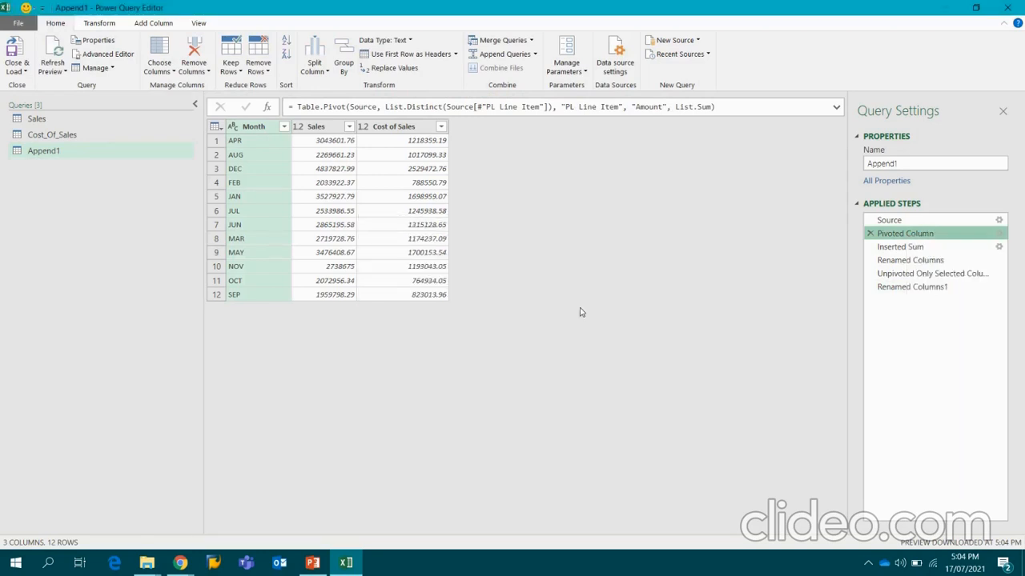
# Review the Sales, Cost_Of_Sales and Append1 queries, and load the changes back into the workbook
pyautogui.click(65, 119)
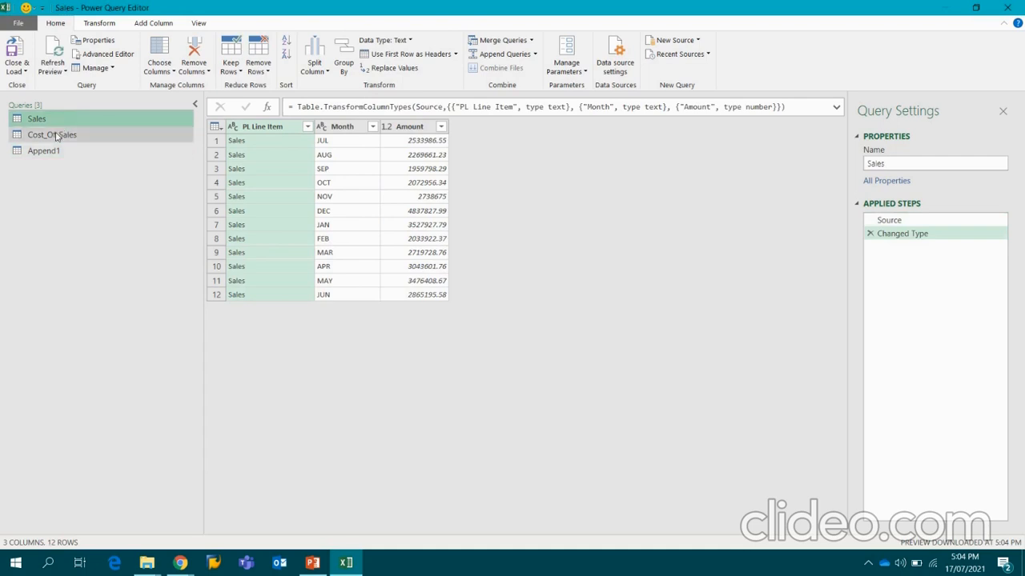
pyautogui.click(56, 135)
pyautogui.click(62, 151)
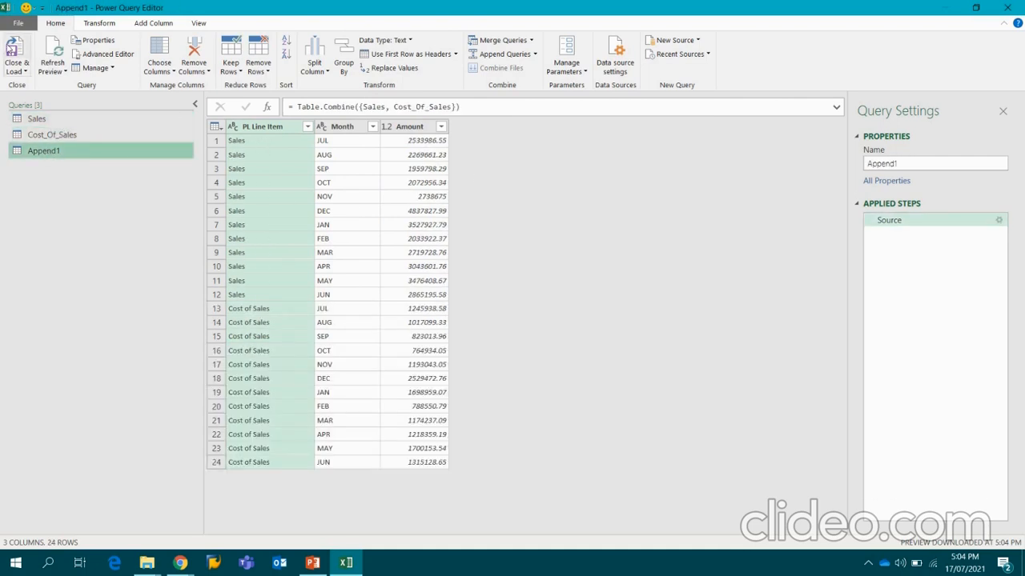
pyautogui.click(17, 52)
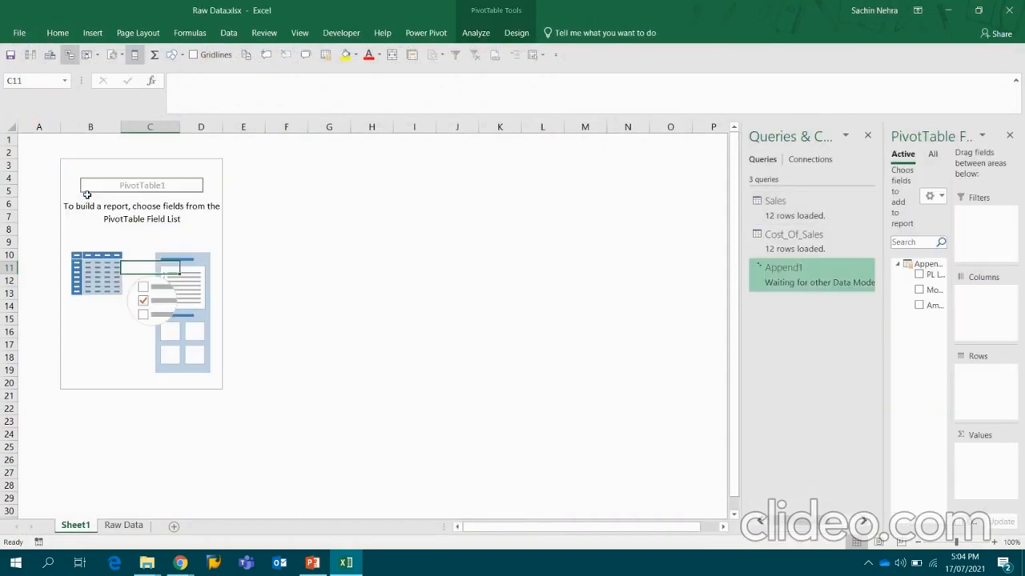
# Start a new Power Pivot measure in the Append1 table and name it Amount
pyautogui.click(519, 36)
pyautogui.click(482, 36)
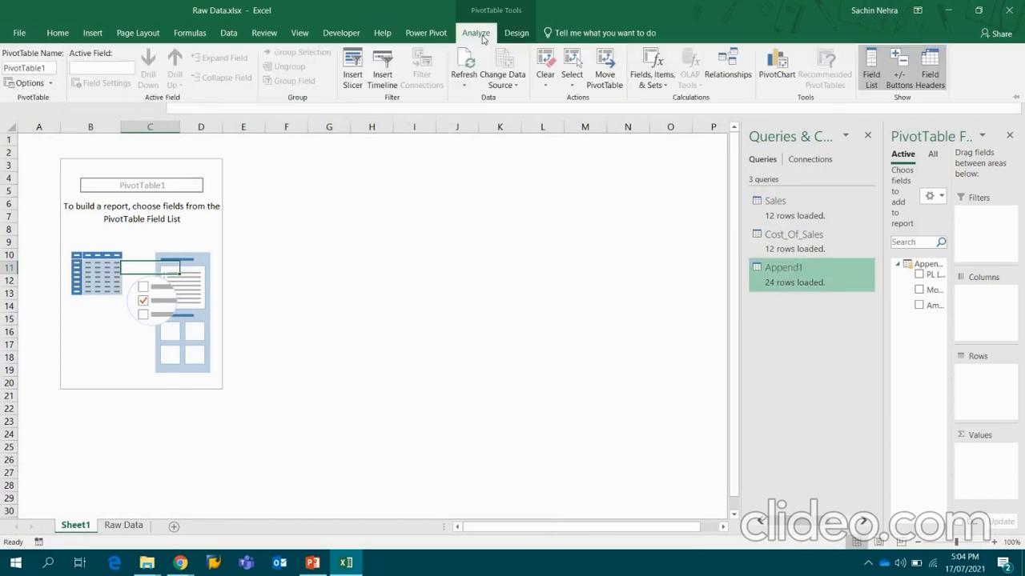
pyautogui.click(426, 34)
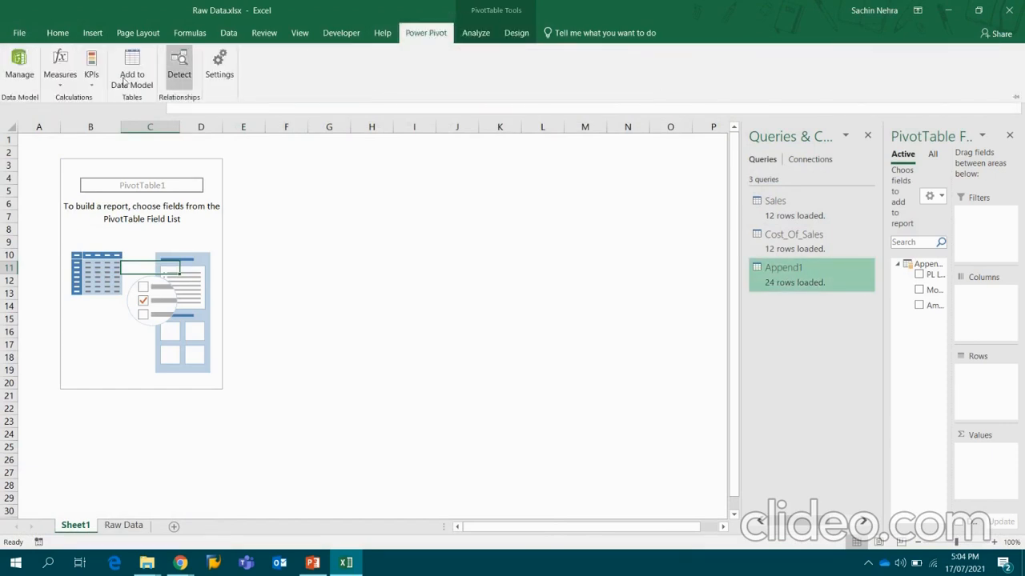
pyautogui.click(63, 91)
pyautogui.click(80, 101)
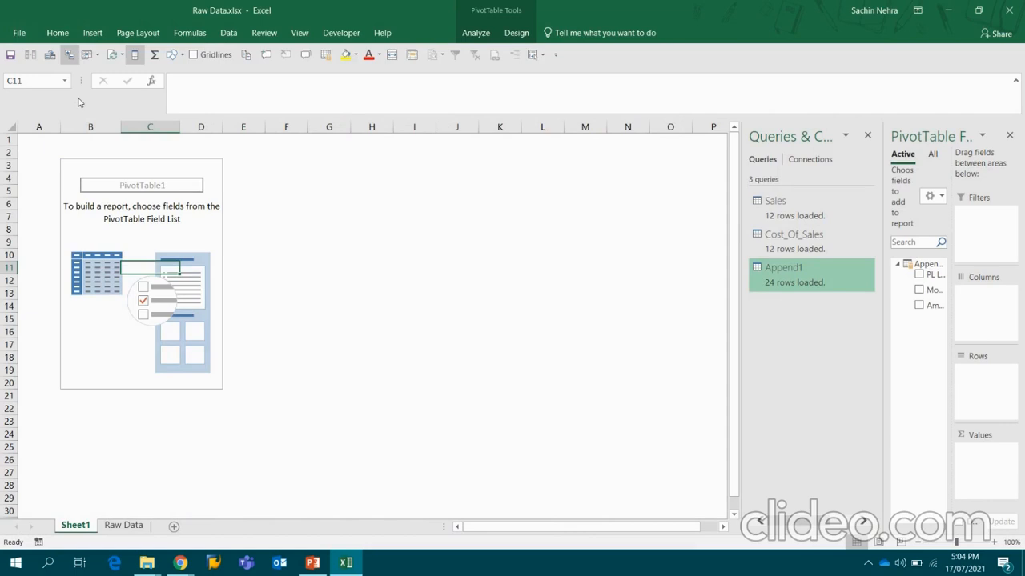
pyautogui.click(708, 169)
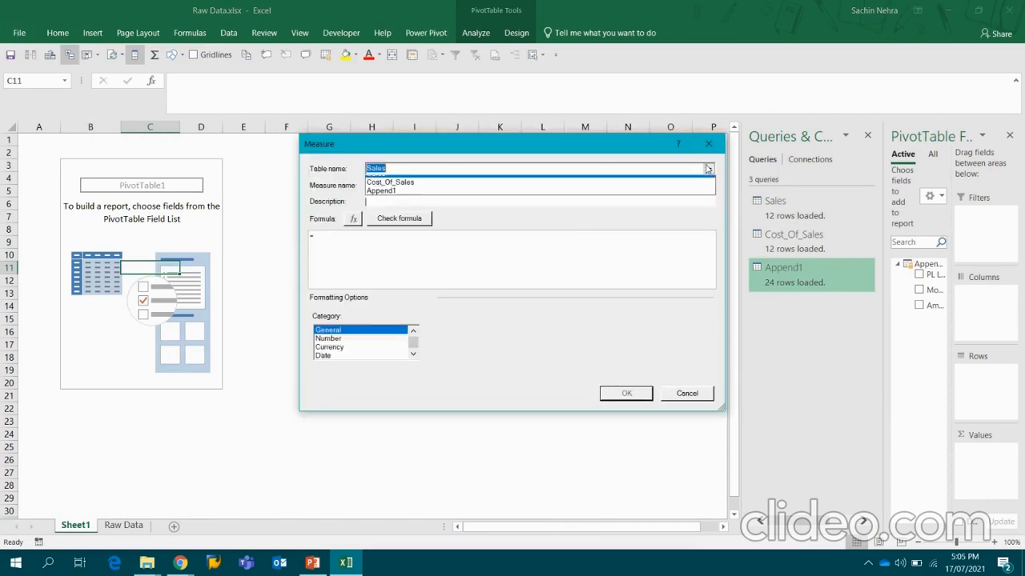
pyautogui.click(438, 197)
pyautogui.press('Tab')
pyautogui.write('Amount')
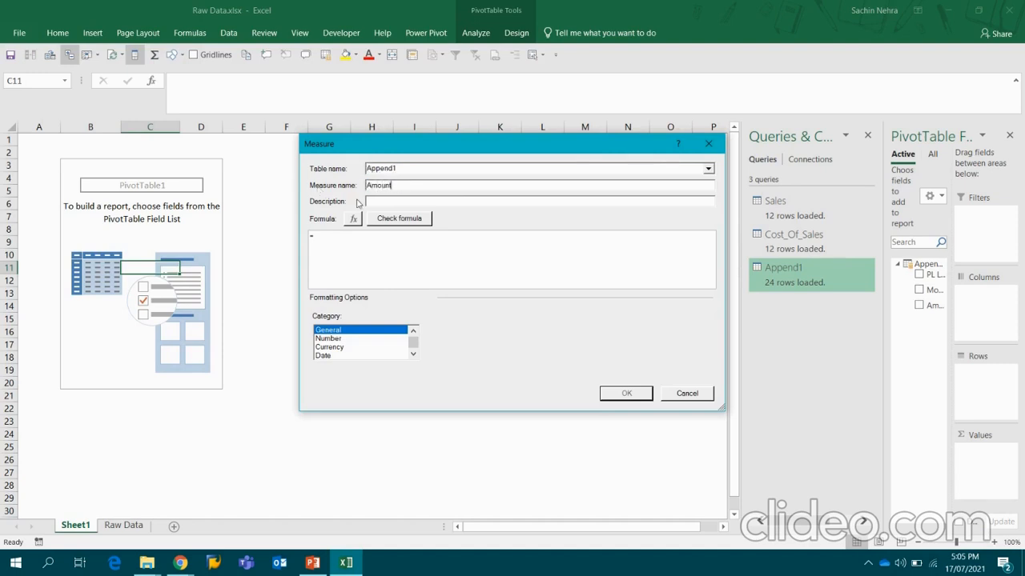
# Define the measure's formula as =SUM([Amount]), check it for errors and try to save the measure
pyautogui.click(350, 242)
pyautogui.write('SUM(')
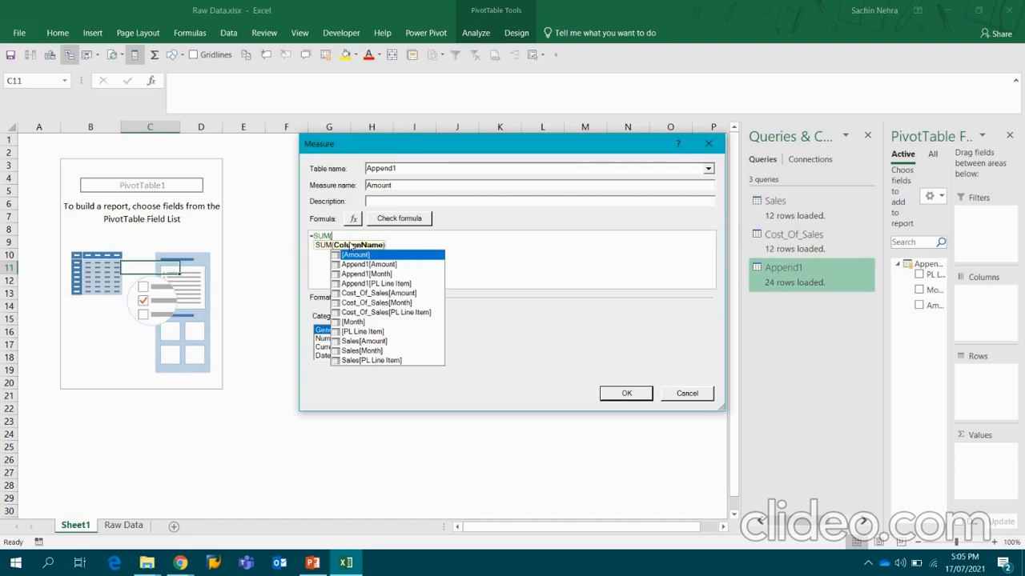
pyautogui.write('[Amount])')
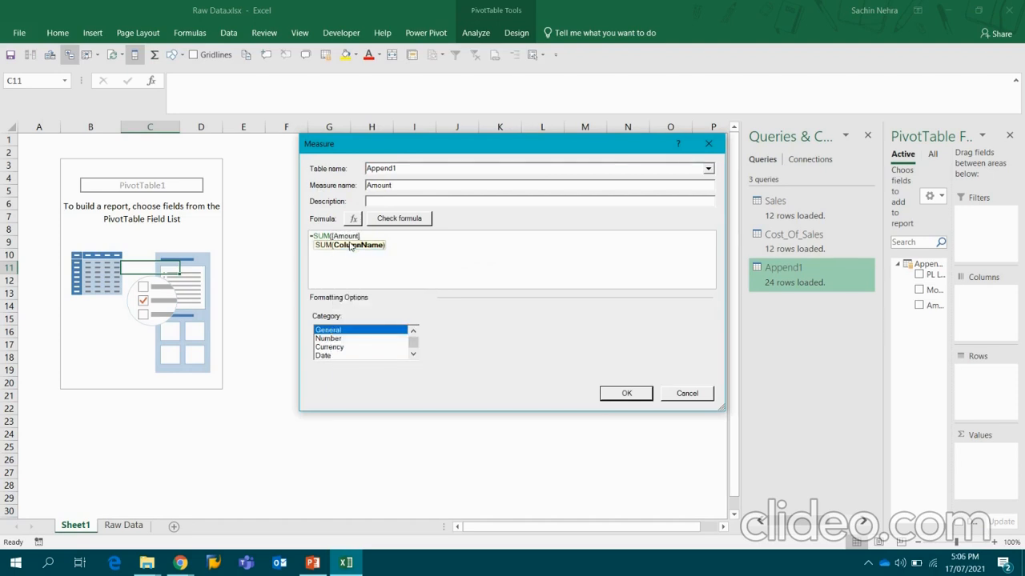
pyautogui.write(')')
pyautogui.click(399, 219)
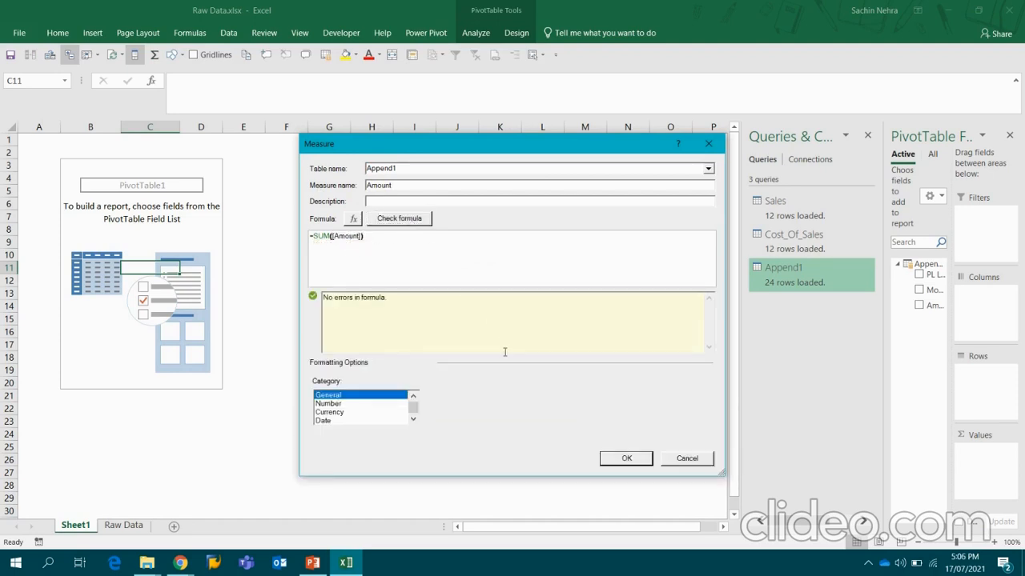
pyautogui.click(643, 459)
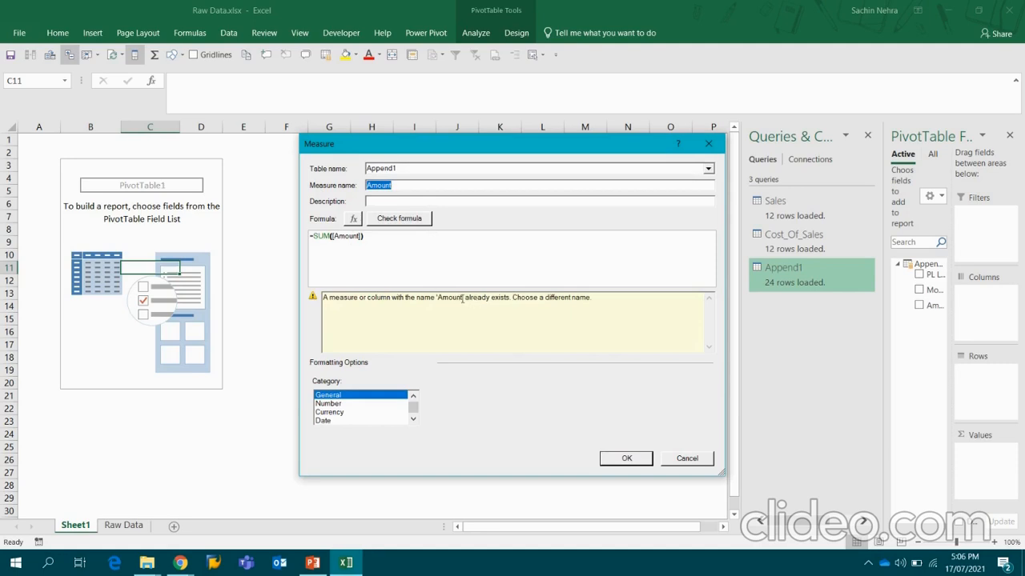
# Change the measure name to Amount1 and create the measure
pyautogui.click(401, 185)
pyautogui.write('1')
pyautogui.click(391, 222)
pyautogui.click(638, 457)
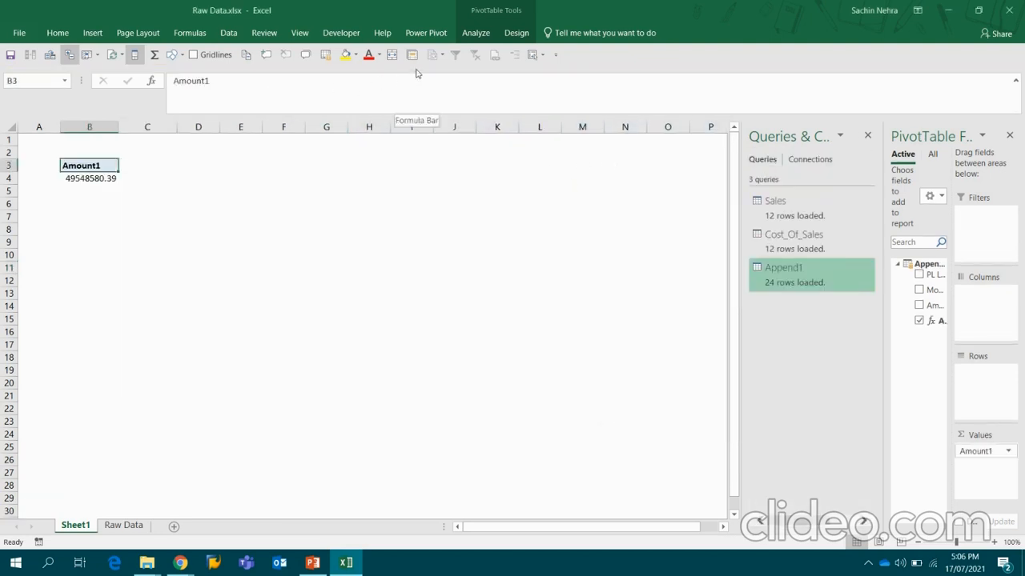
pyautogui.click(512, 33)
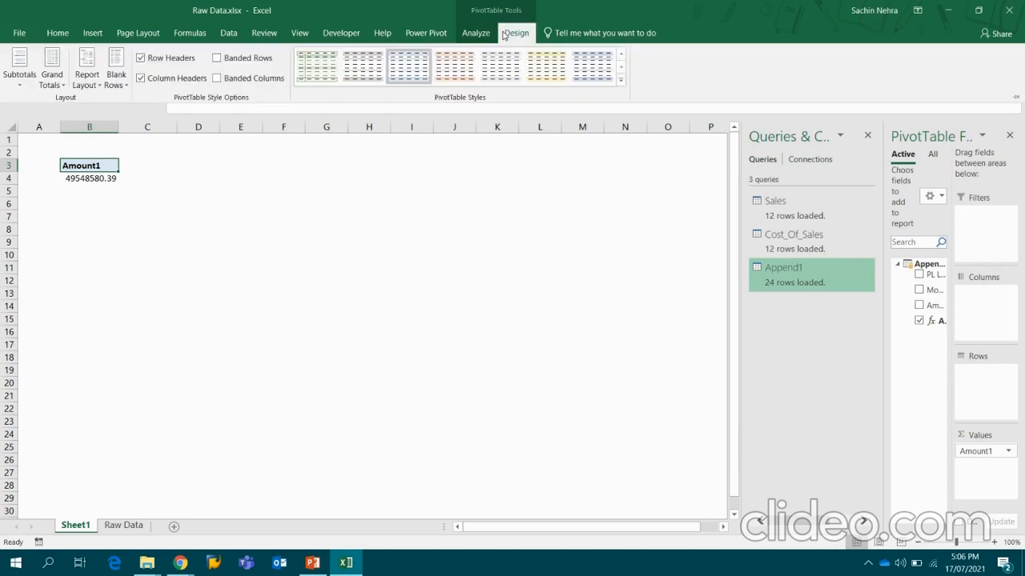
# Start a new Power Pivot measure in the Append1 table and name it Sales
pyautogui.click(425, 33)
pyautogui.click(60, 68)
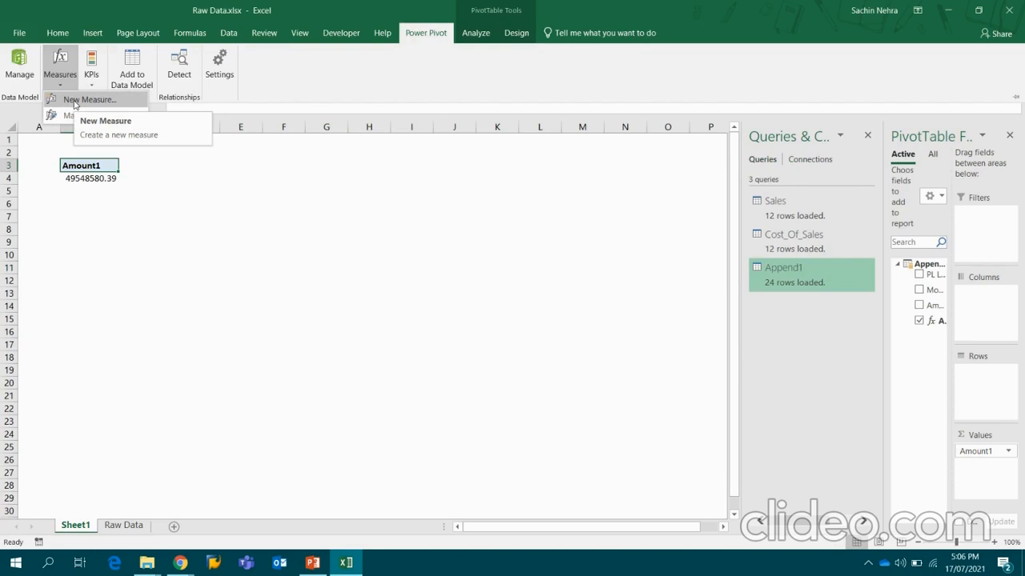
pyautogui.click(80, 115)
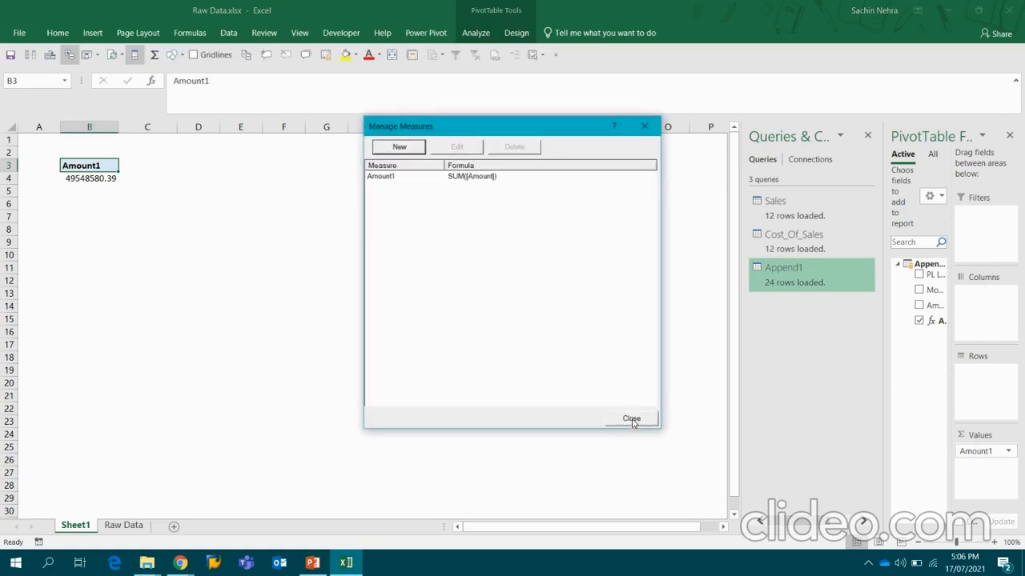
pyautogui.click(400, 178)
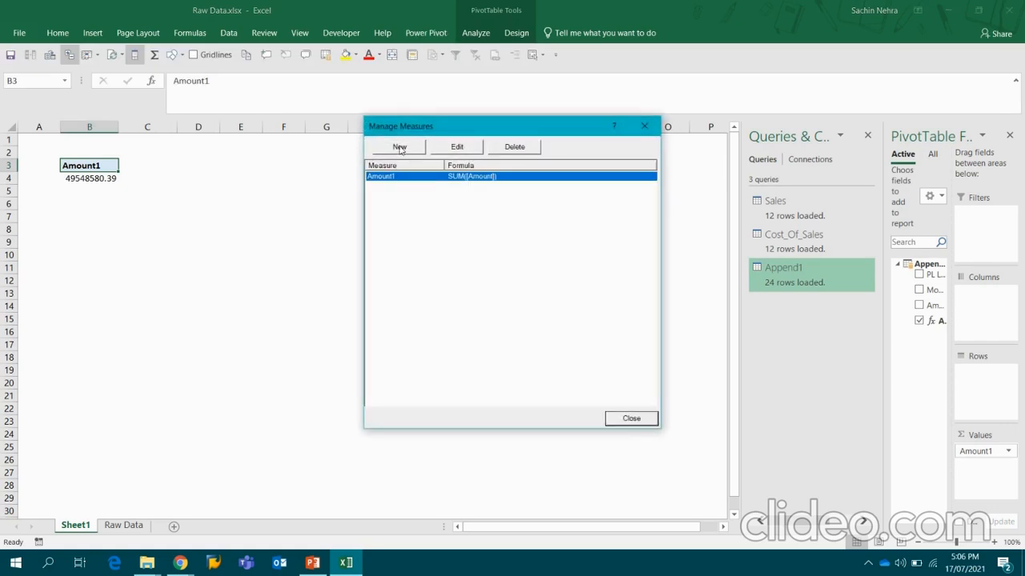
pyautogui.click(400, 148)
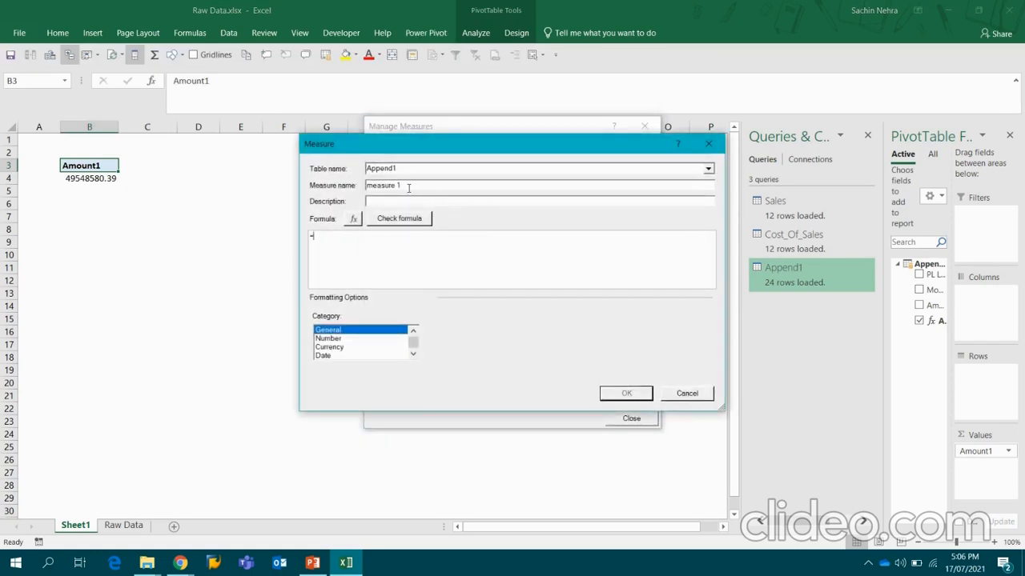
pyautogui.write('SaleC')
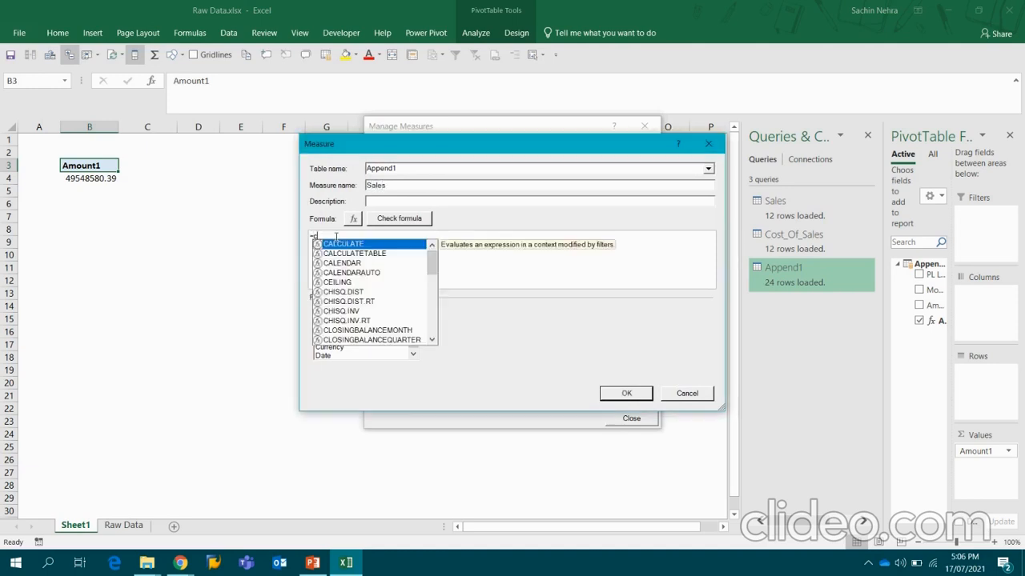
# Define the Sales measure as =CALCULATE([Amount1],FILTER(Append1,Append1[PL Line Item]="Sales")), save it and leave the measure manager
pyautogui.write('ALCULATE([Amount1]')
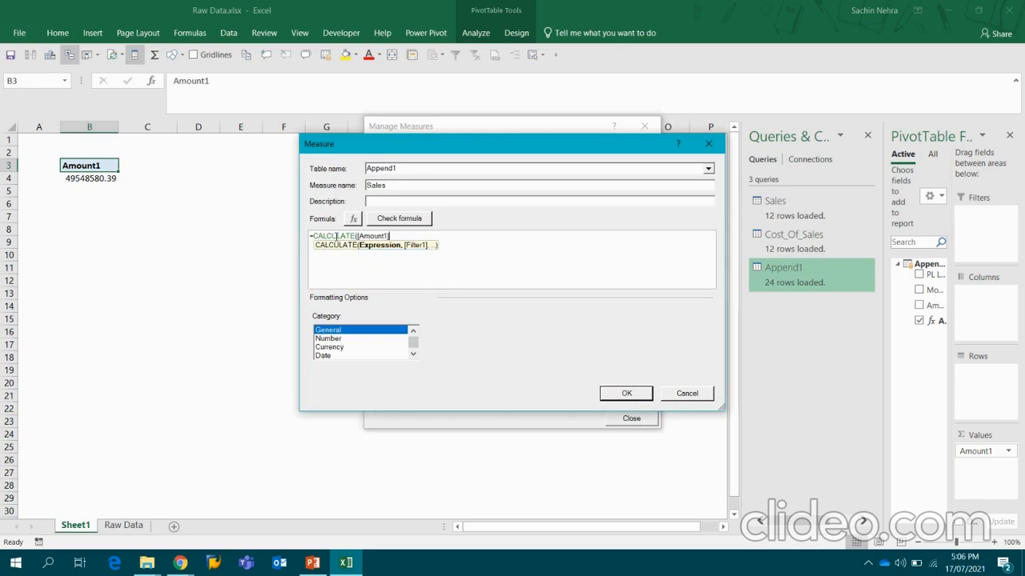
pyautogui.write(',fil')
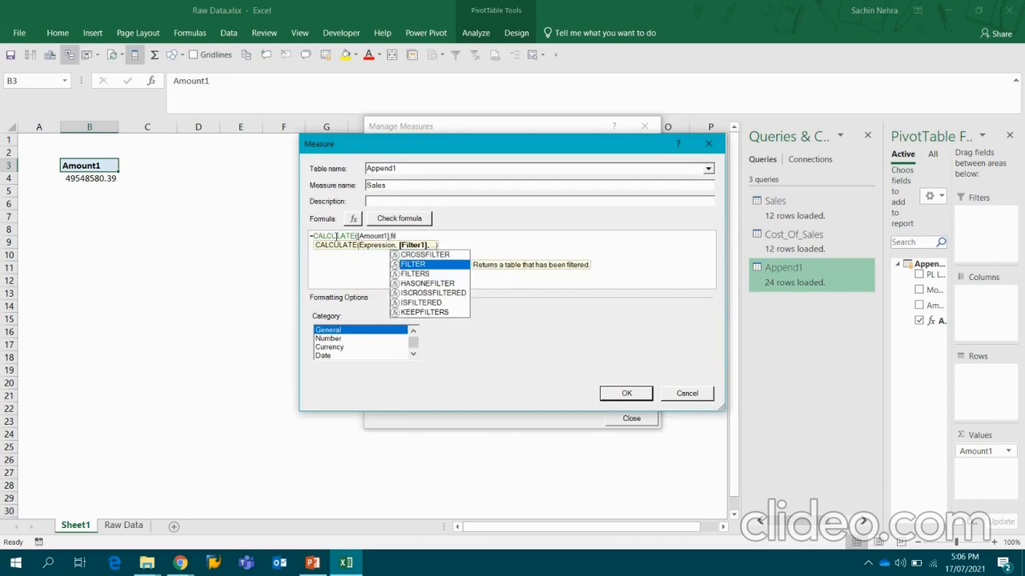
pyautogui.press('Tab')
pyautogui.write('app')
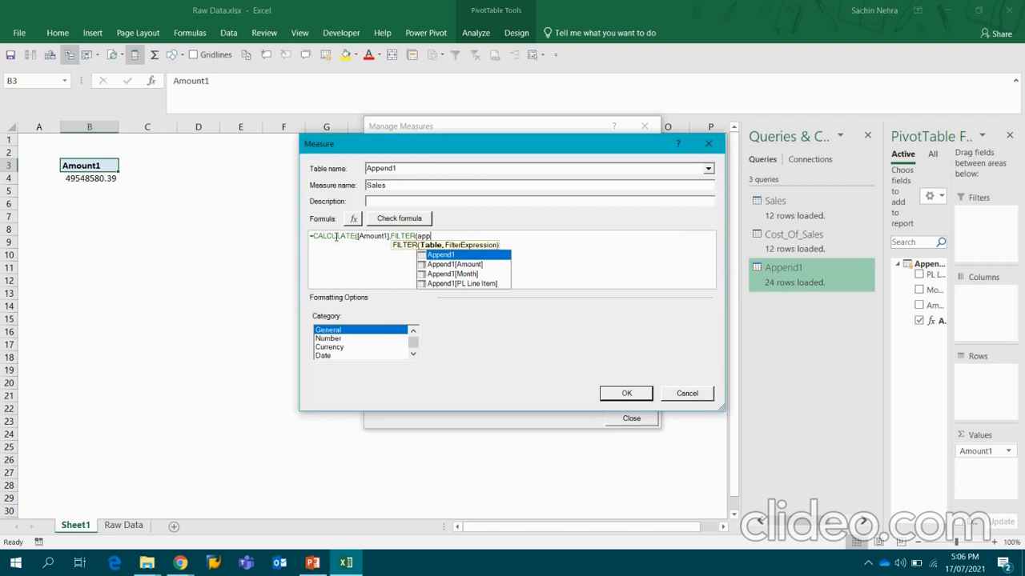
pyautogui.press('Tab')
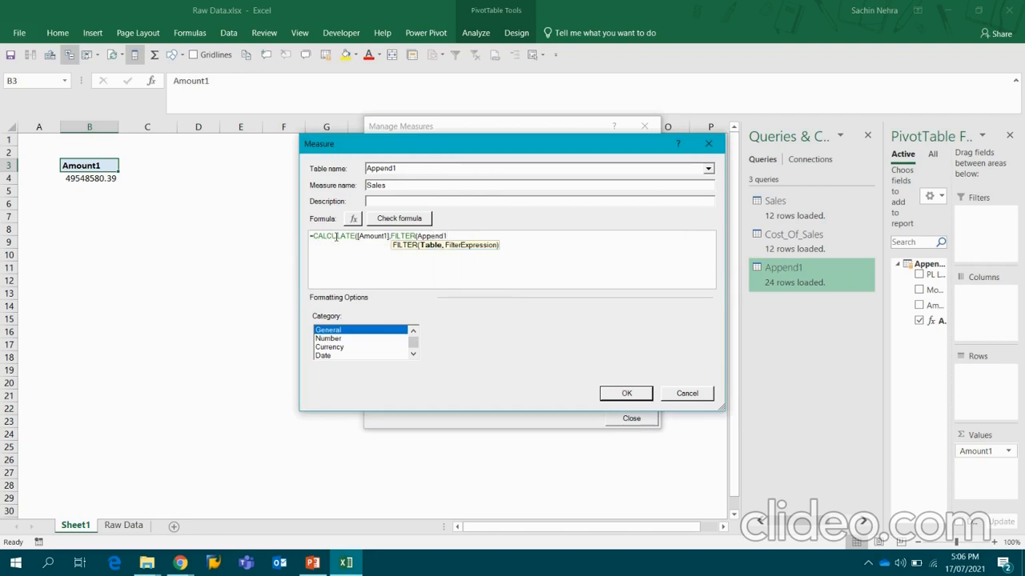
pyautogui.write(',pl')
pyautogui.press('Tab')
pyautogui.write('="Sales")')
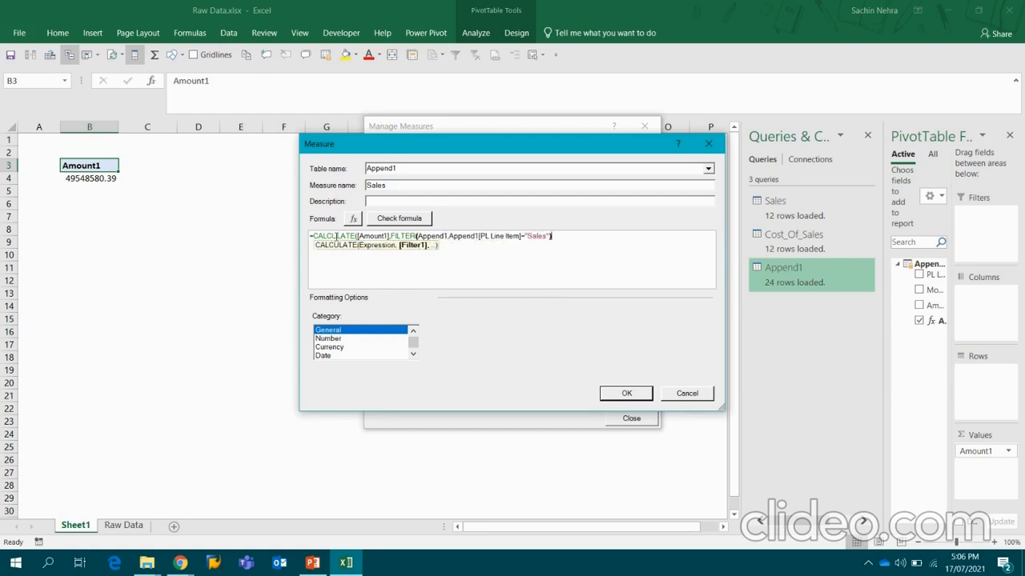
pyautogui.write(')')
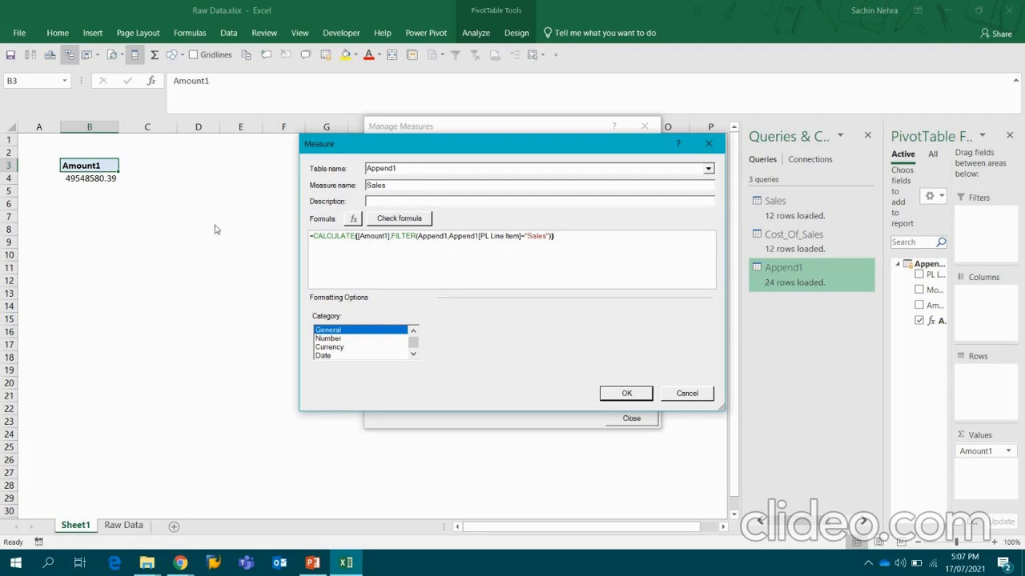
pyautogui.click(630, 393)
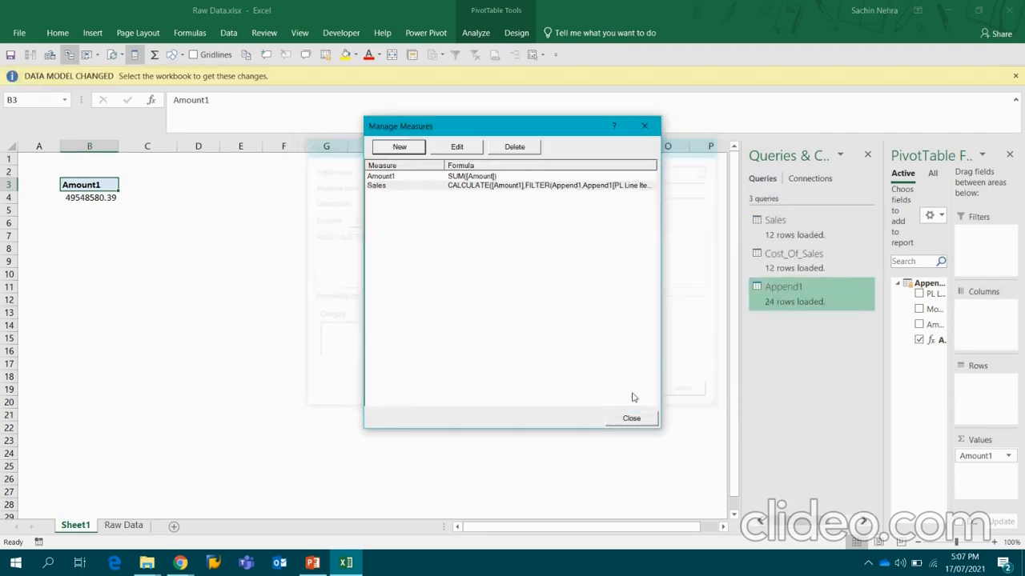
pyautogui.click(638, 422)
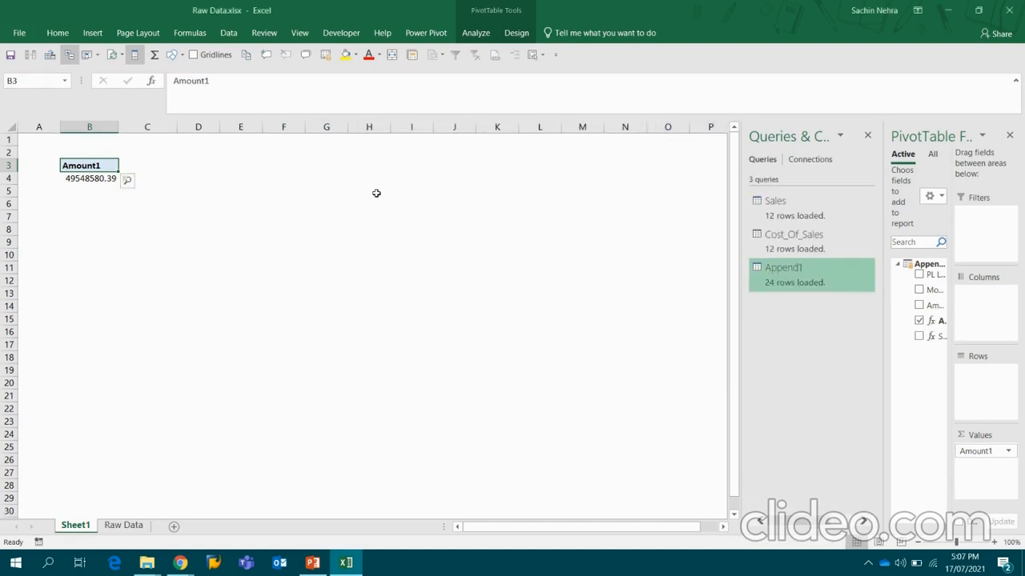
# Enter the labels sales in H5 and cost in H6, and select H5:I5
pyautogui.click(376, 196)
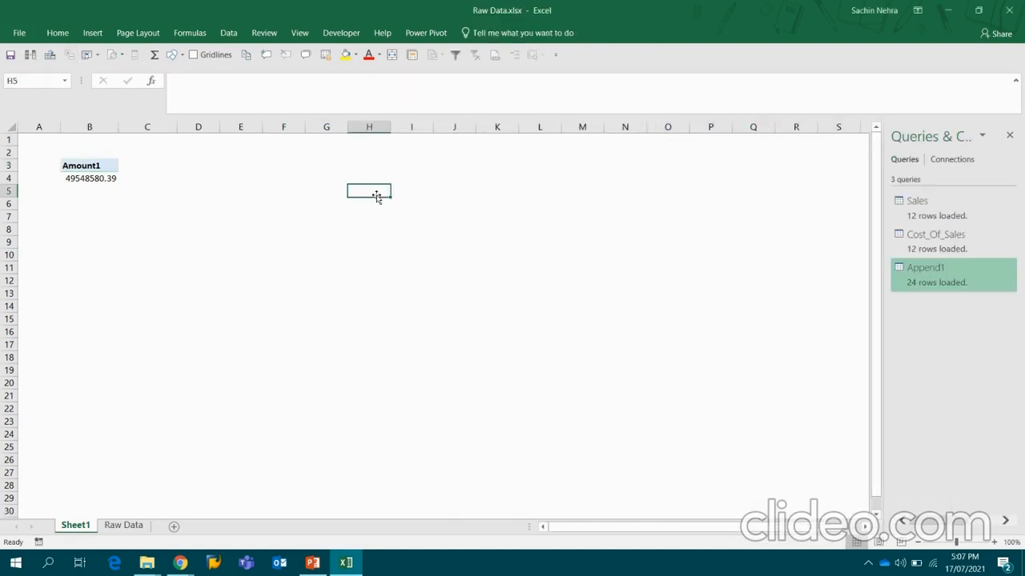
pyautogui.write('sales')
pyautogui.press('Return')
pyautogui.write('cost')
pyautogui.click(376, 194)
pyautogui.press('Right')
pyautogui.press('Up')
pyautogui.press('Down')
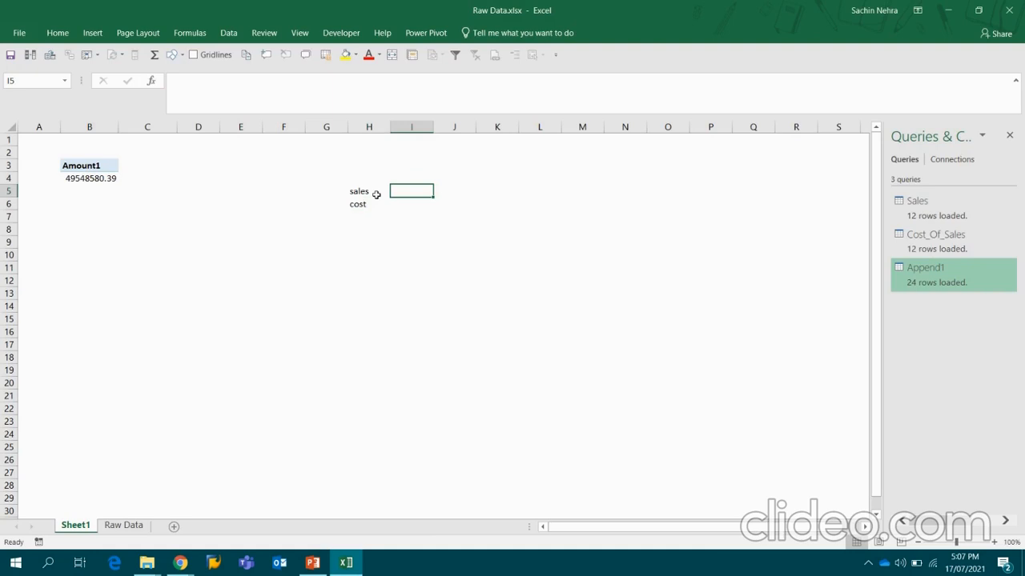
pyautogui.hotkey('shift', 'Down')
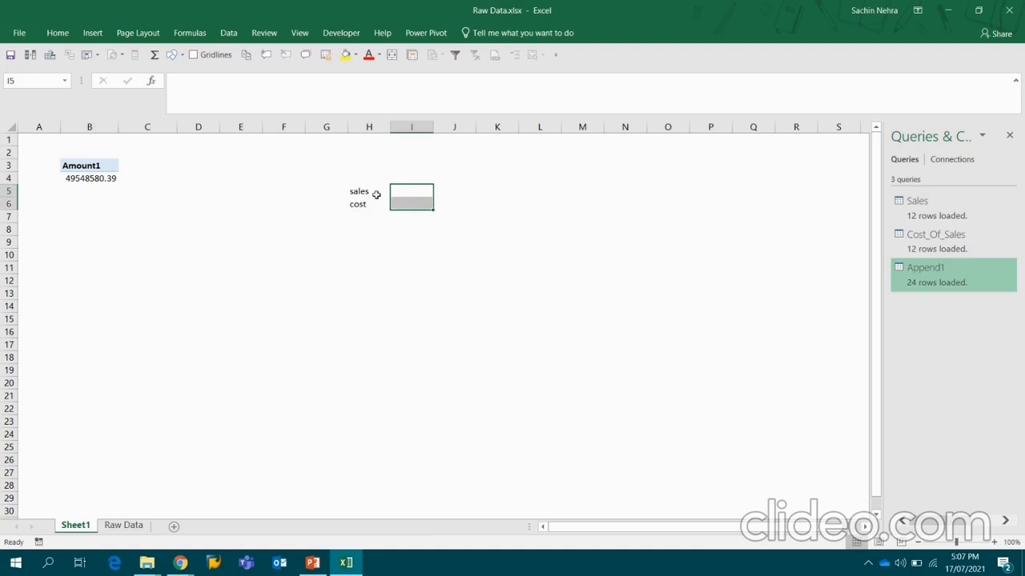
pyautogui.press('Left')
pyautogui.press('Right')
pyautogui.hotkey('shift', 'Left')
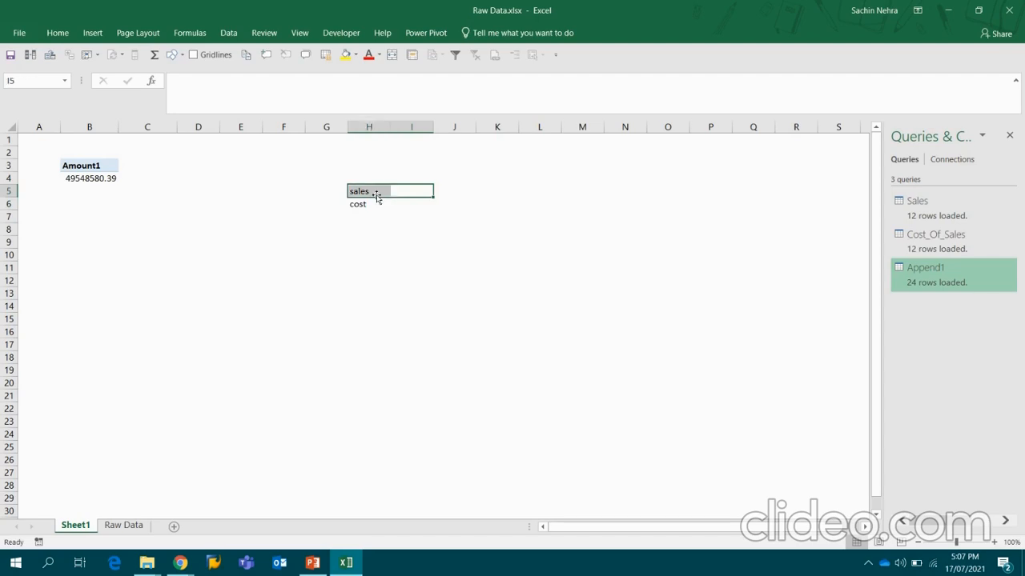
# Copy the formula of the existing Sales measure and leave that measure as it is
pyautogui.click(425, 33)
pyautogui.click(60, 70)
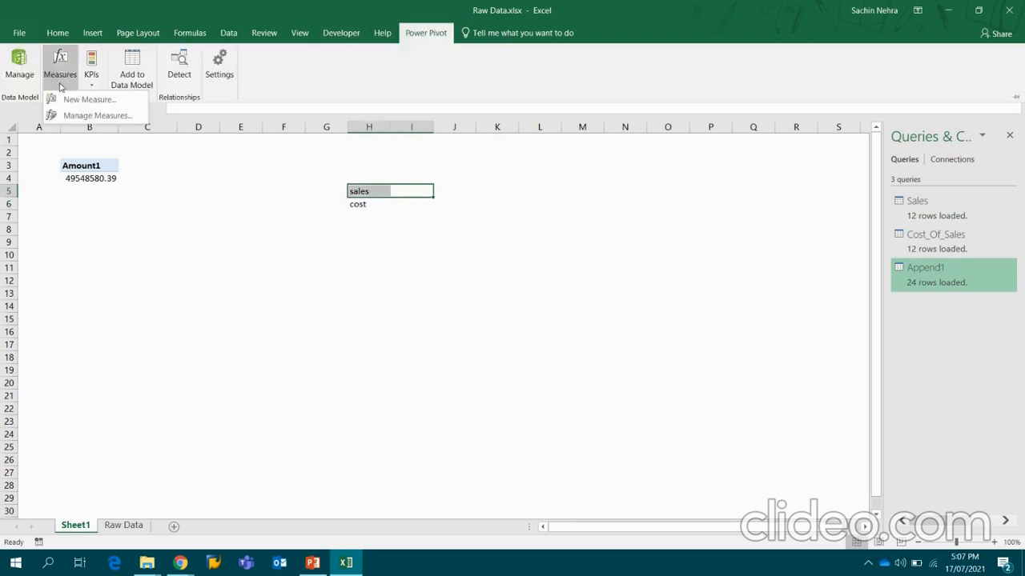
pyautogui.click(93, 116)
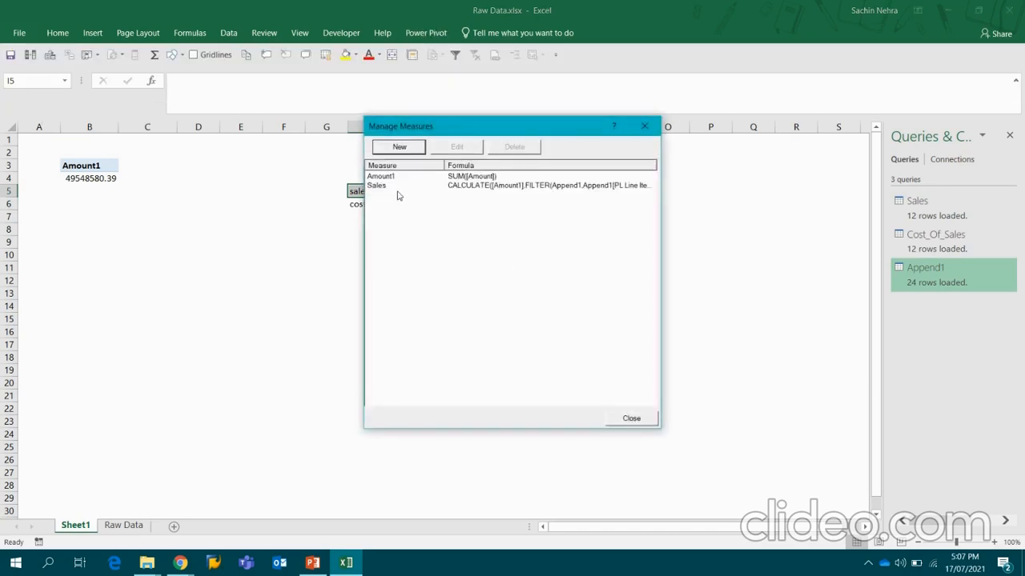
pyautogui.click(385, 189)
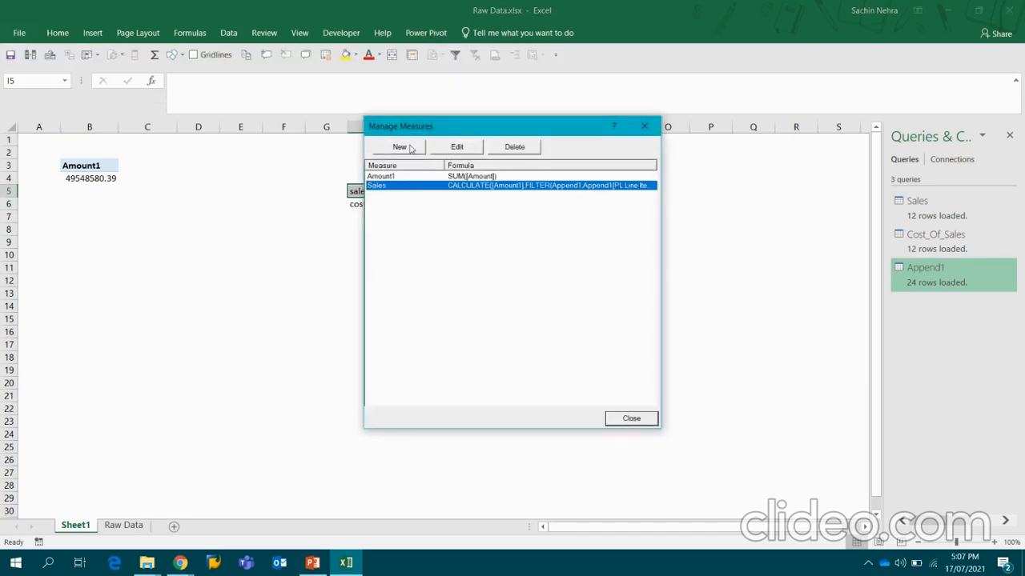
pyautogui.click(457, 146)
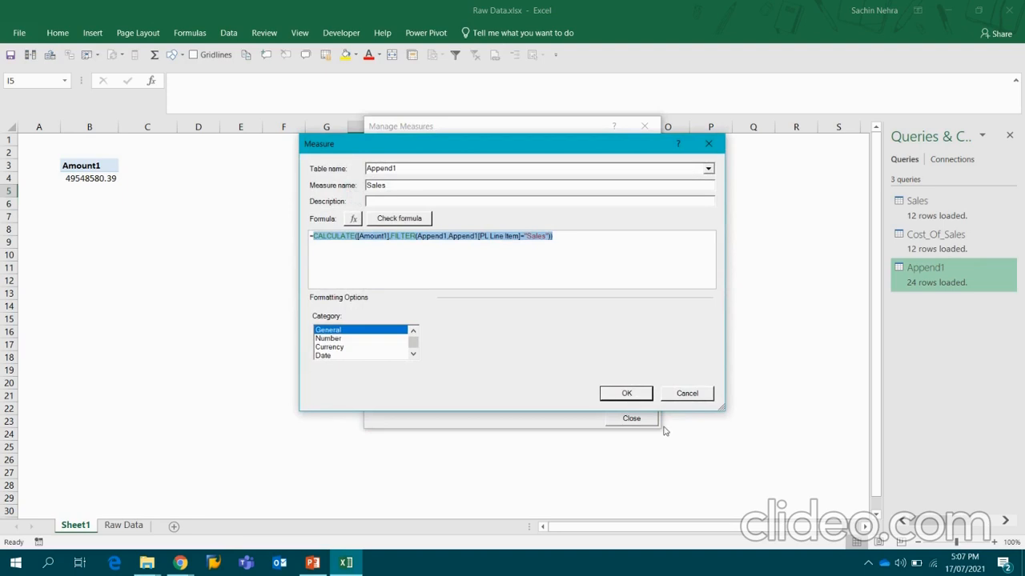
pyautogui.click(687, 393)
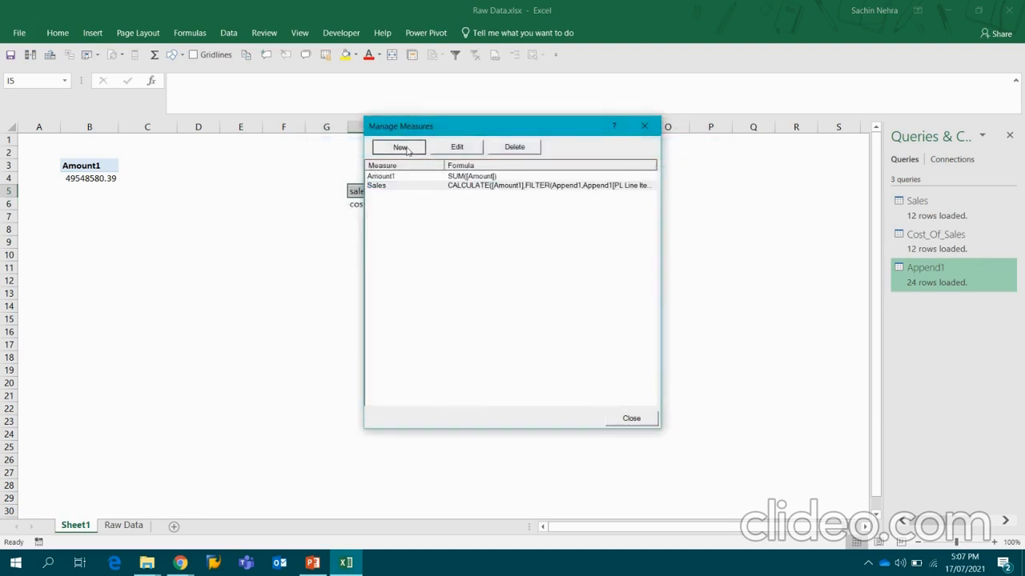
# Start a new measure in Append1 named Cost of Sales and paste the copied Sales formula into it
pyautogui.click(400, 148)
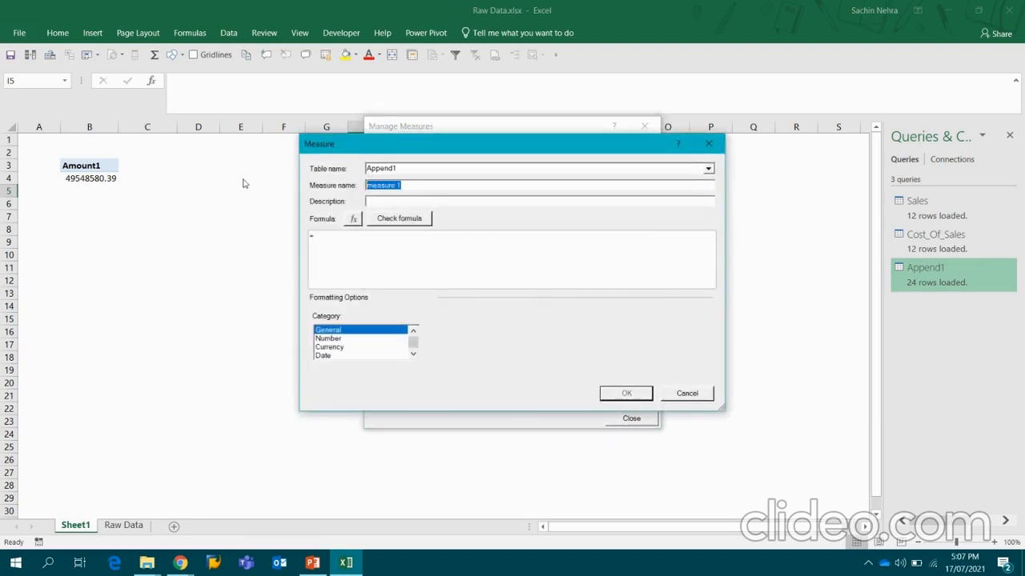
pyautogui.write('Cost of Sal')
pyautogui.click(331, 248)
pyautogui.write('CALCULATE([Amount1],FILTER(Append1,Append1[PL Line Item]="Sales"))')
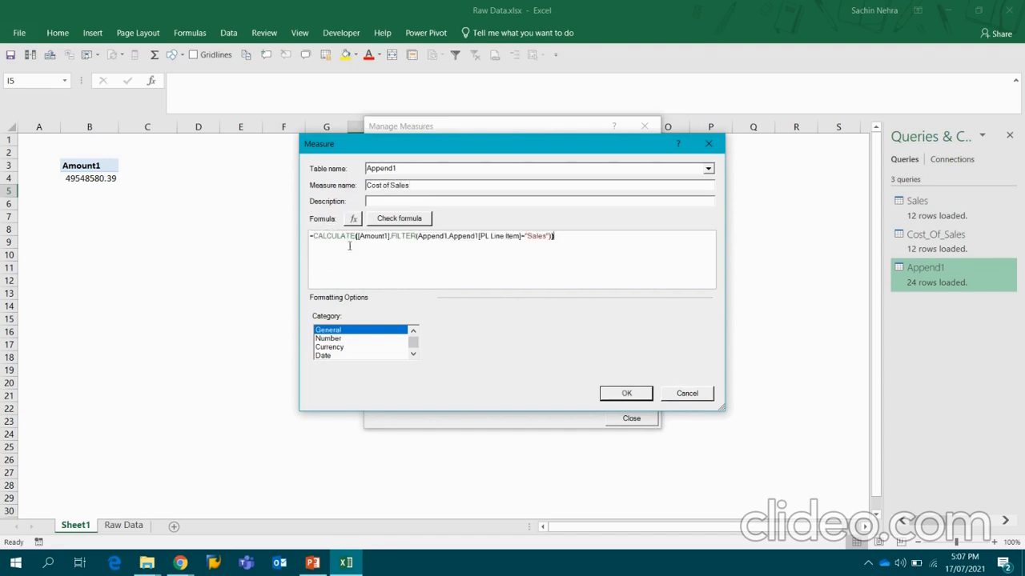
# Change the formula's PL Line Item filter to "Cost of Sales", check it for errors and save the measure
pyautogui.click(530, 235)
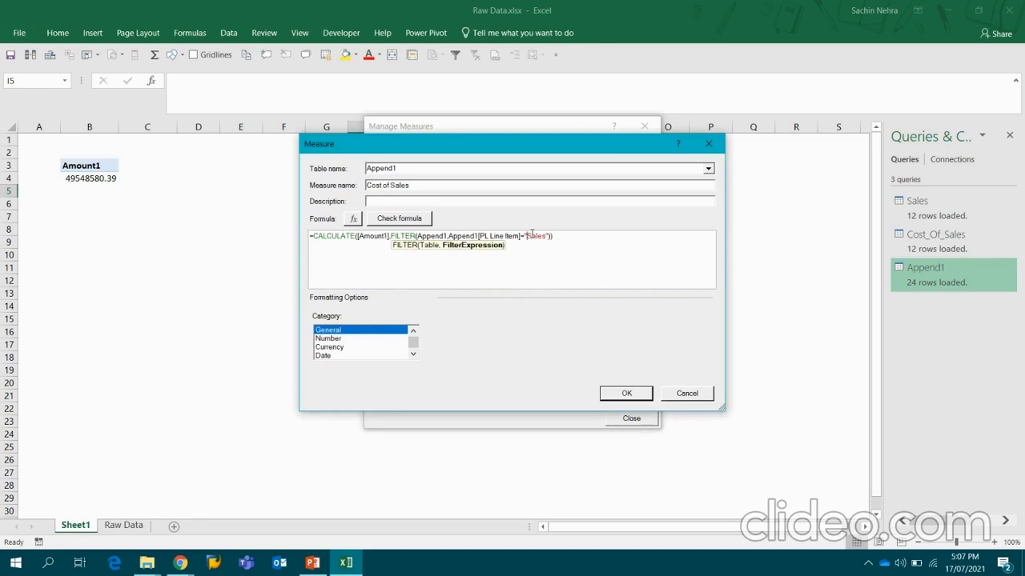
pyautogui.write('Cost of ')
pyautogui.write('f')
pyautogui.click(389, 187)
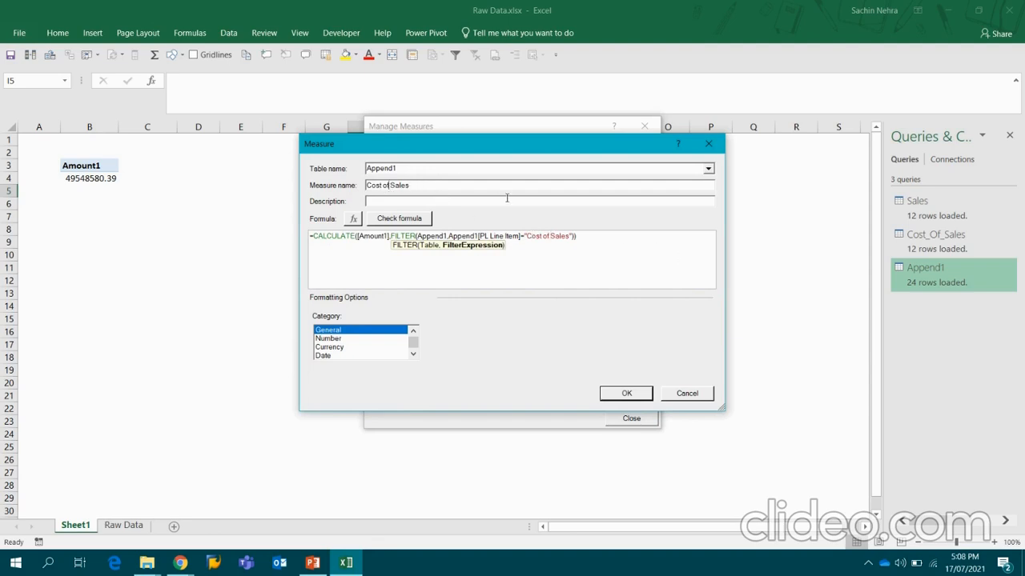
pyautogui.click(427, 222)
pyautogui.click(627, 464)
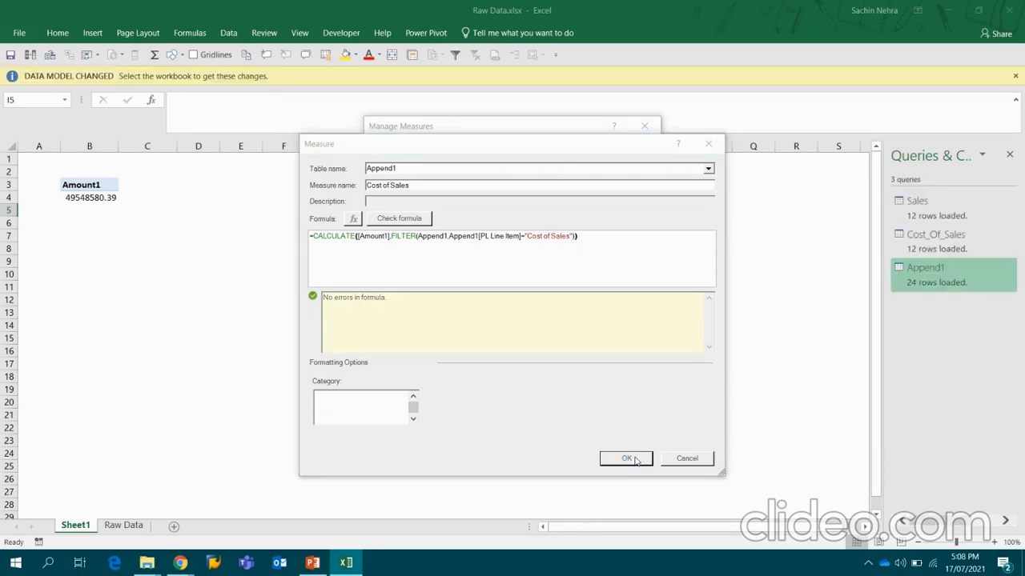
pyautogui.click(632, 419)
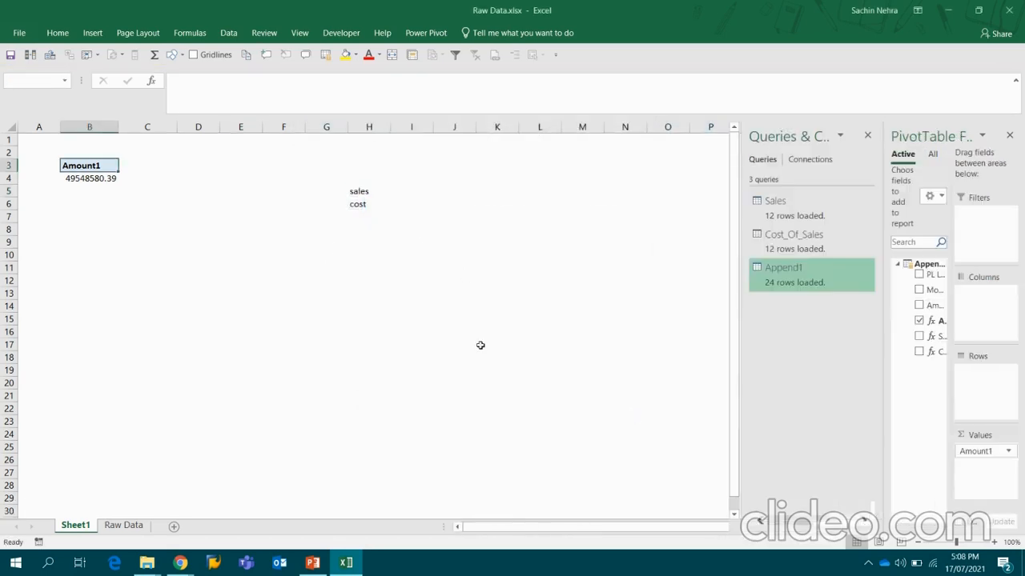
# Show the Sales and Cost of Sales measures in the PivotTable in place of Amount1, with the values arranged in rows
pyautogui.click(89, 178)
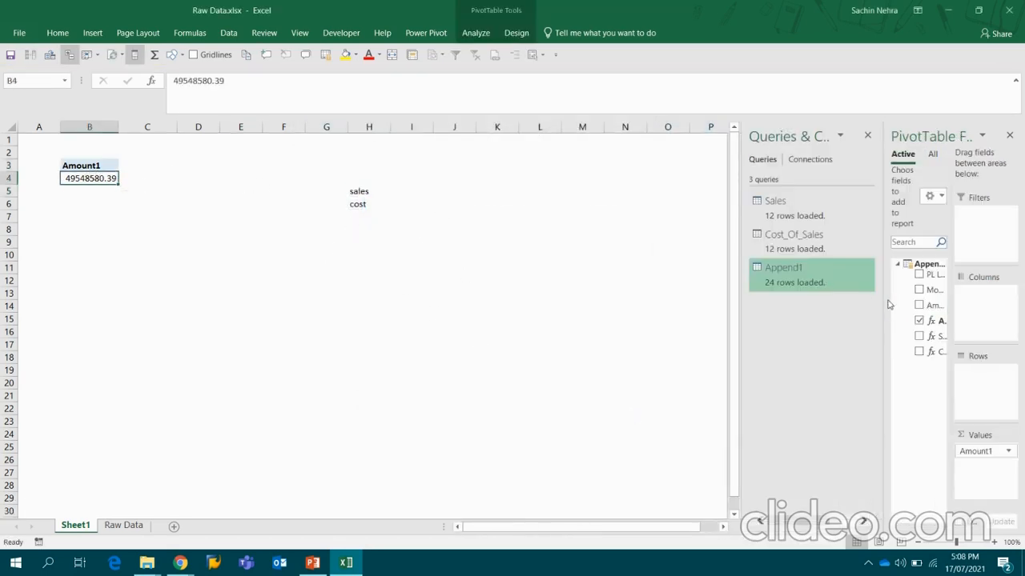
pyautogui.moveTo(884, 301); pyautogui.dragTo(711, 300)
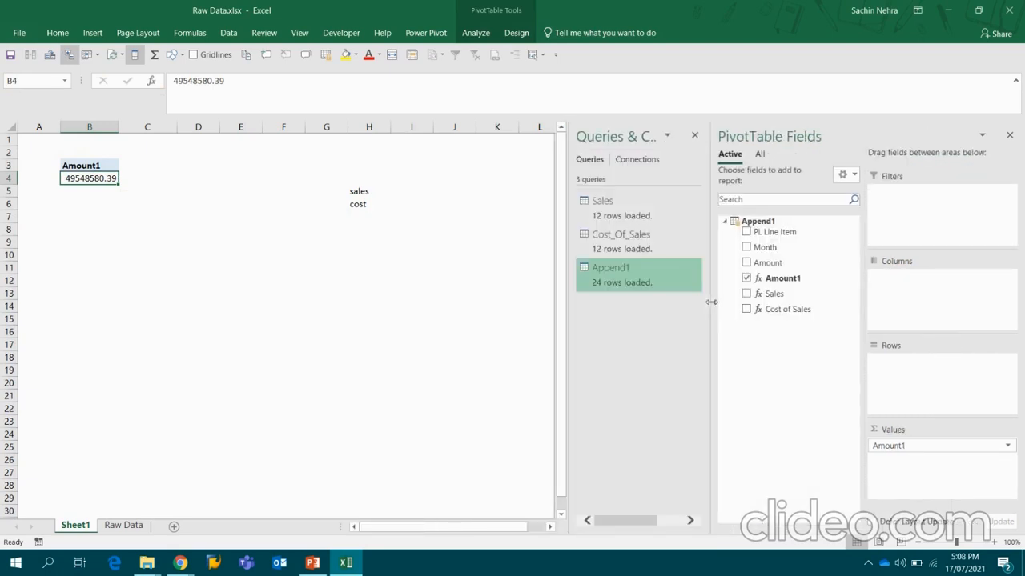
pyautogui.moveTo(786, 296); pyautogui.dragTo(783, 352)
pyautogui.moveTo(782, 311); pyautogui.dragTo(916, 457)
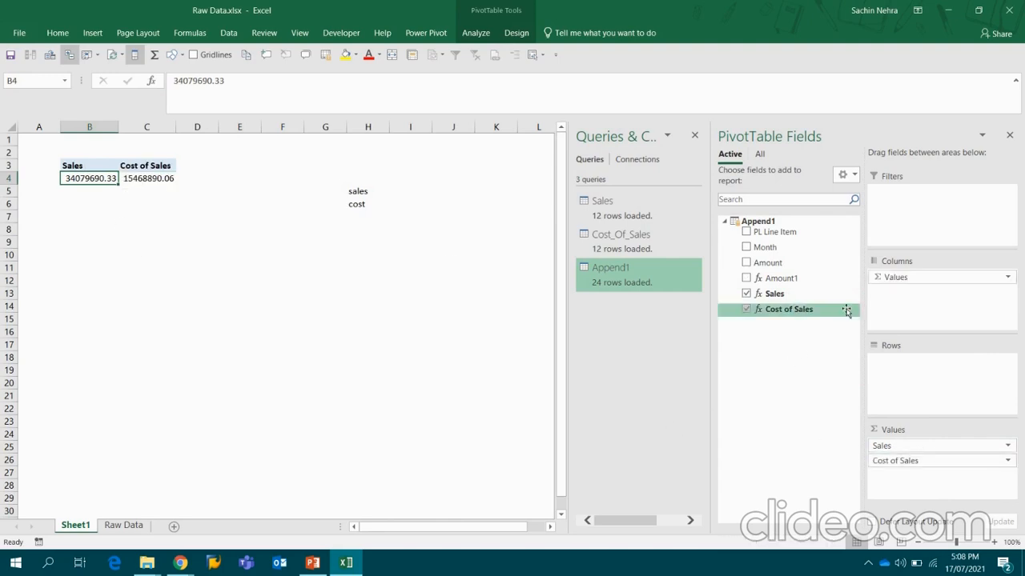
pyautogui.moveTo(997, 278); pyautogui.dragTo(944, 361)
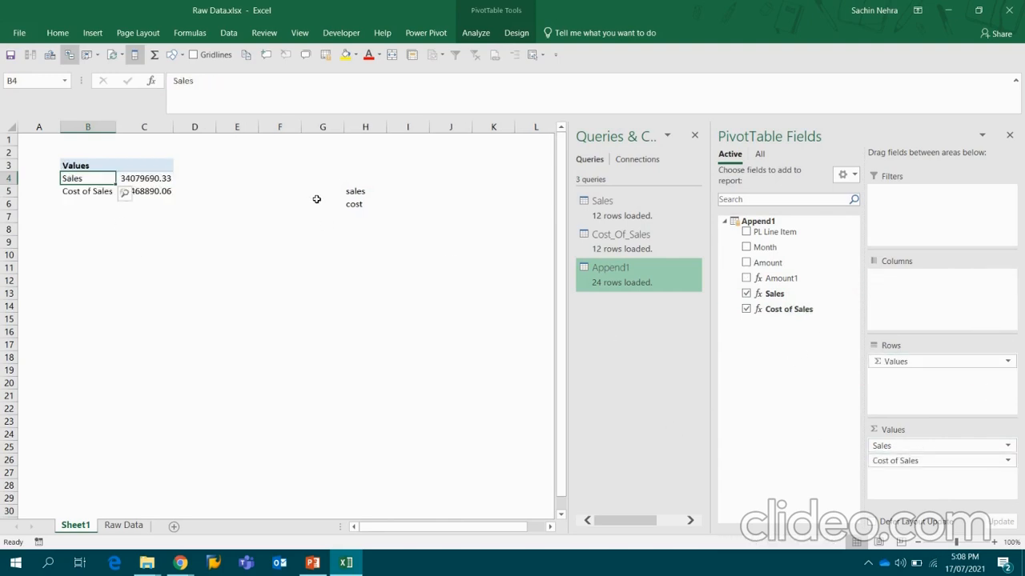
# Start a new Power Pivot measure in the Append1 table and name it GP
pyautogui.click(516, 33)
pyautogui.click(474, 33)
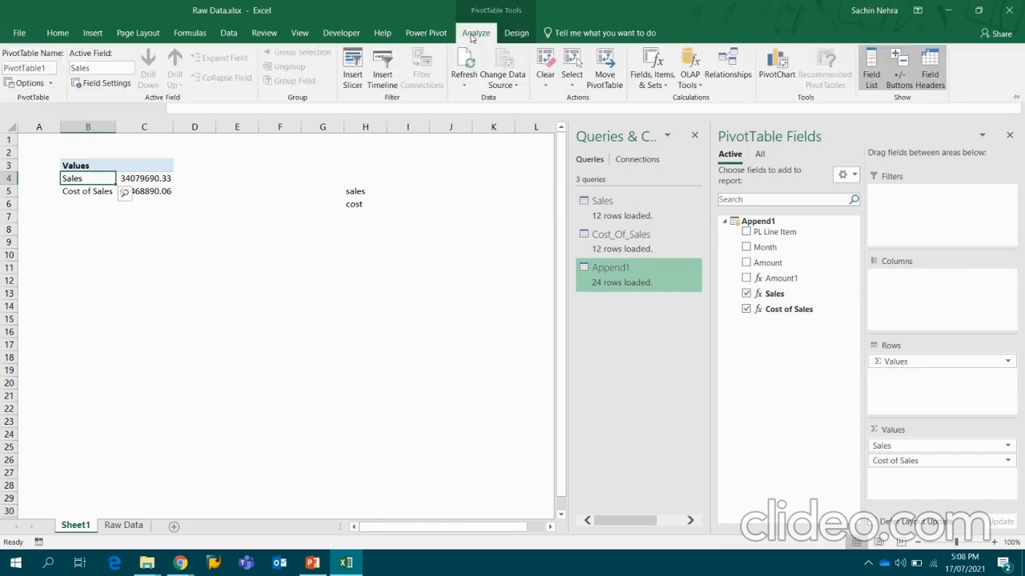
pyautogui.click(425, 33)
pyautogui.click(60, 76)
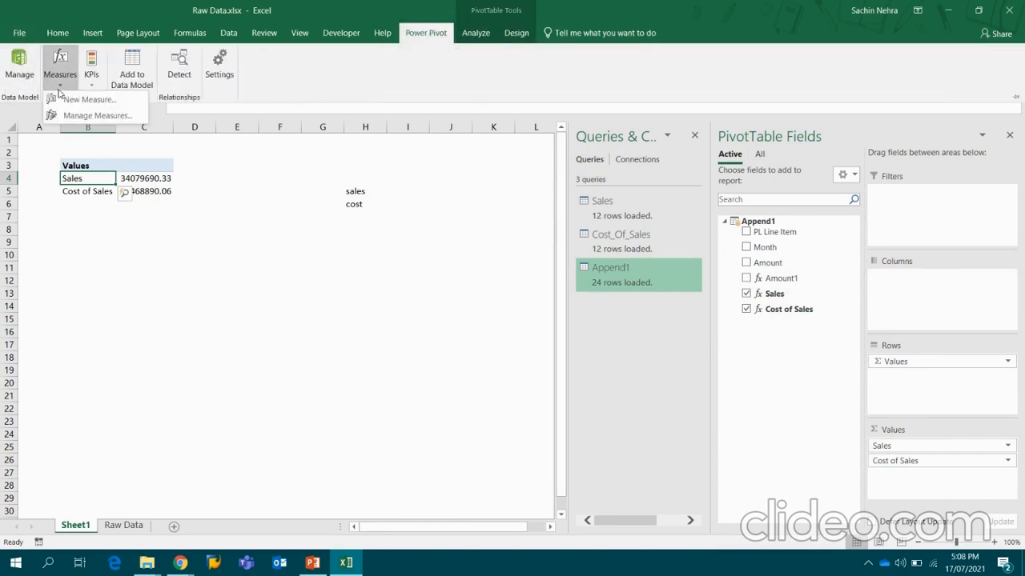
pyautogui.click(85, 101)
pyautogui.moveTo(406, 185); pyautogui.dragTo(237, 189)
pyautogui.write('GP')
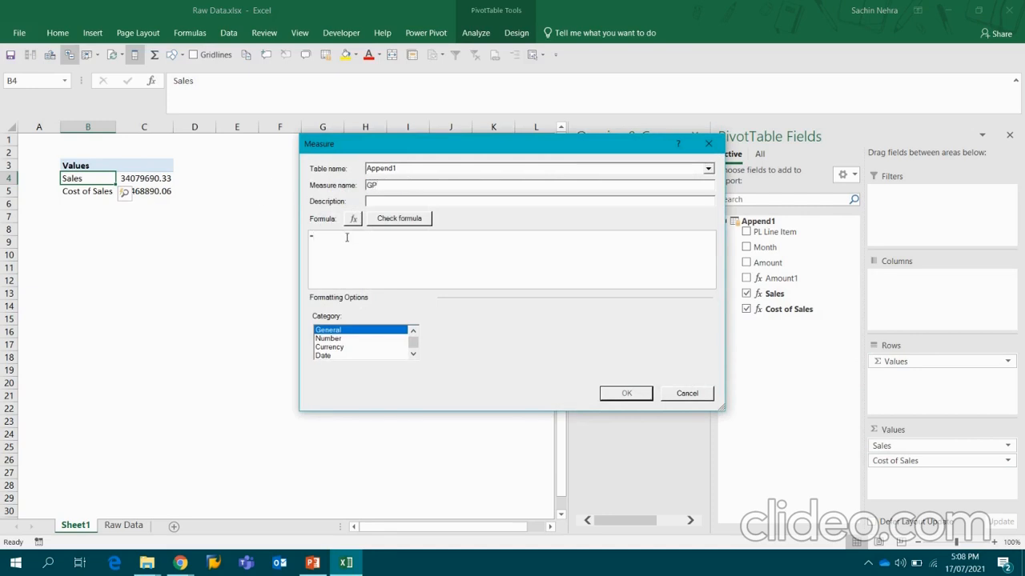
# Enter the GP measure's formula as =IFERROR([Sales]-[Cost of Sales],0), referencing the existing Sales and Cost of Sales measures
pyautogui.write('IFERROR(')
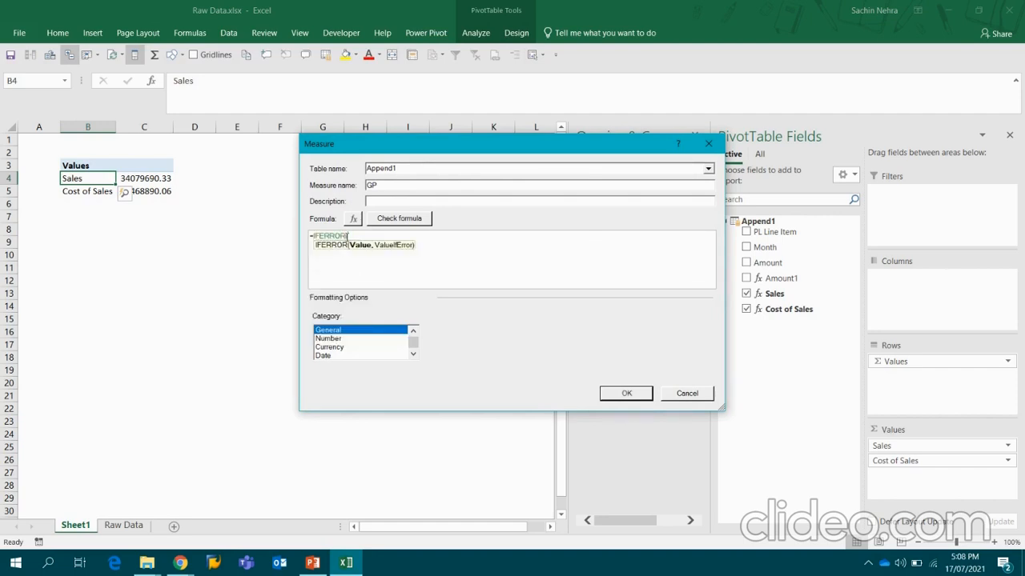
pyautogui.write('SALES')
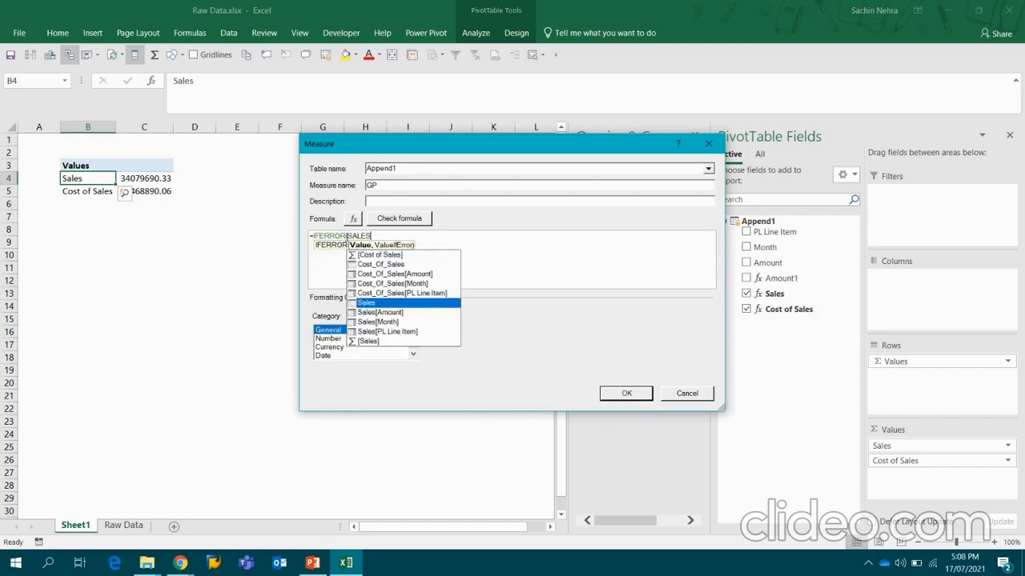
pyautogui.press('BackSpace')
pyautogui.press('BackSpace')
pyautogui.press('BackSpace')
pyautogui.press('BackSpace')
pyautogui.press('BackSpace')
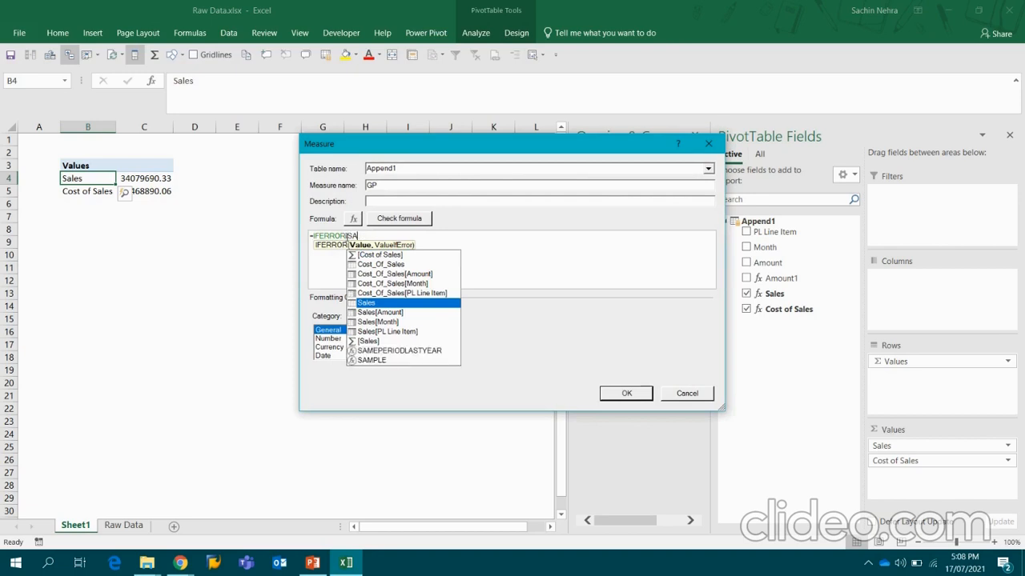
pyautogui.write('[SAL')
pyautogui.press('Tab')
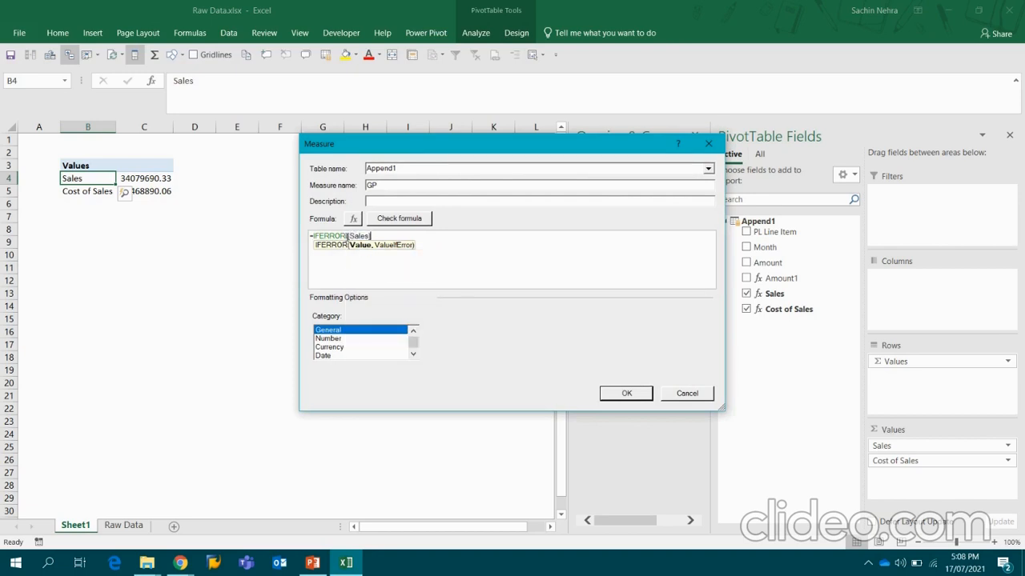
pyautogui.write('-[Co')
pyautogui.press('Tab')
pyautogui.write(',0)')
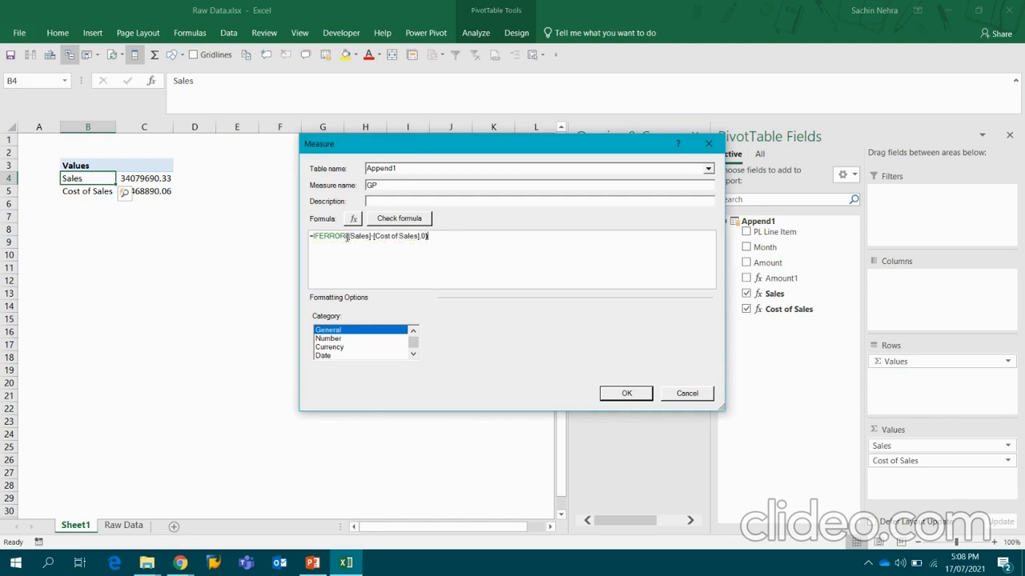
# Check the GP formula for errors and save the measure, reviewing the GP row's value in the PivotTable
pyautogui.click(416, 219)
pyautogui.click(627, 457)
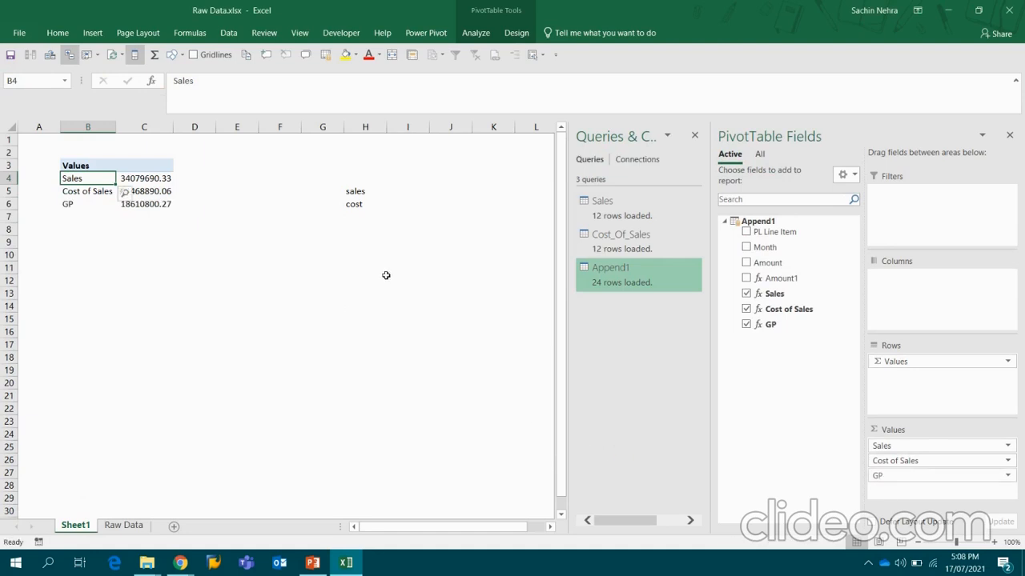
pyautogui.click(130, 204)
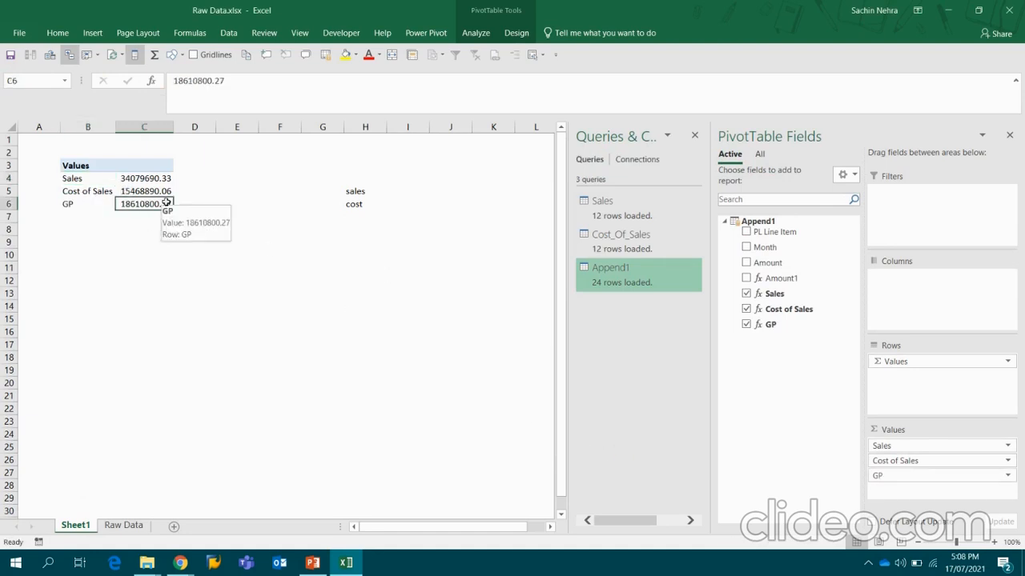
pyautogui.click(197, 202)
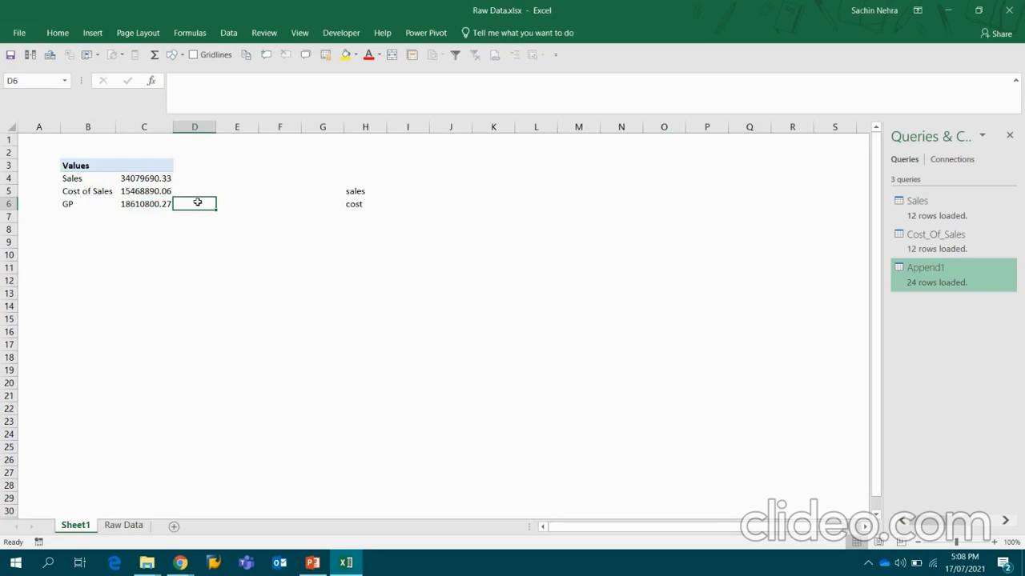